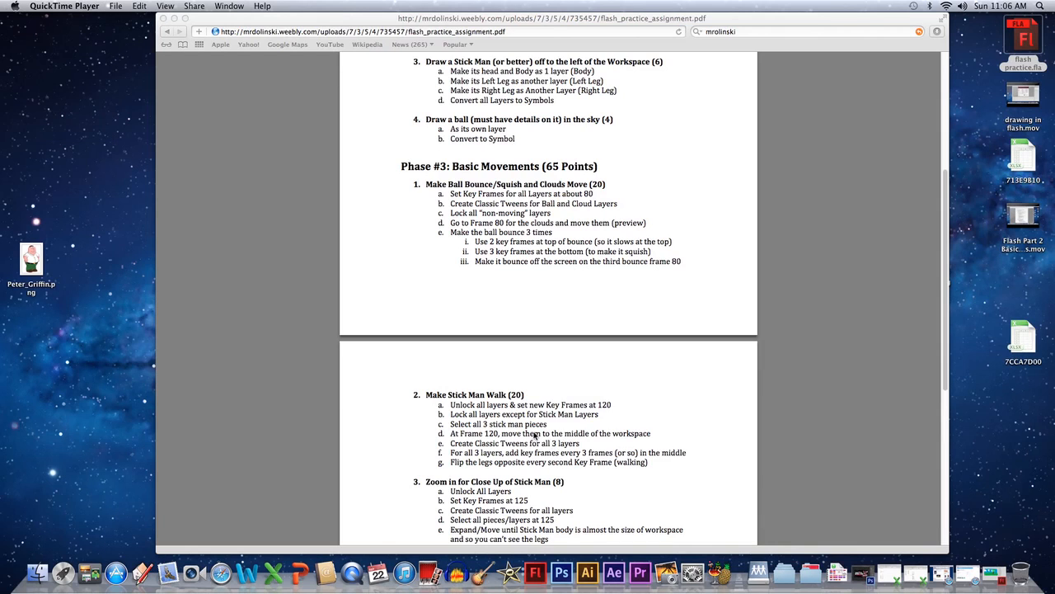
- Read through the assignment's stick man and Phase #3 movement instructions, down to the export phase
{"action": "scroll", "coordinate": [534, 435], "scroll_direction": "down", "scroll_amount": 5}
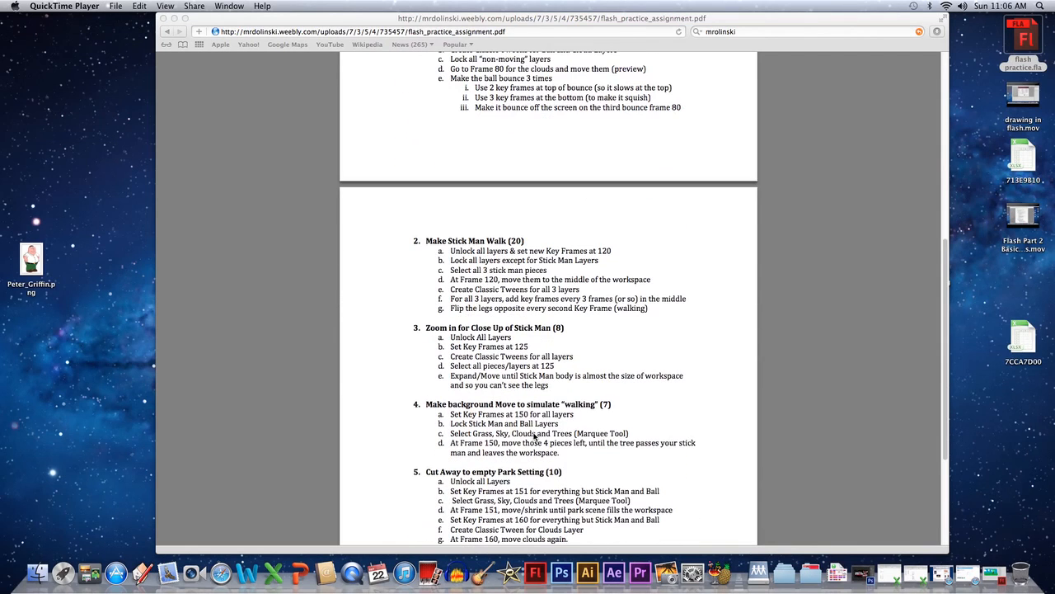
{"action": "scroll", "coordinate": [478, 371], "scroll_direction": "down", "scroll_amount": 1}
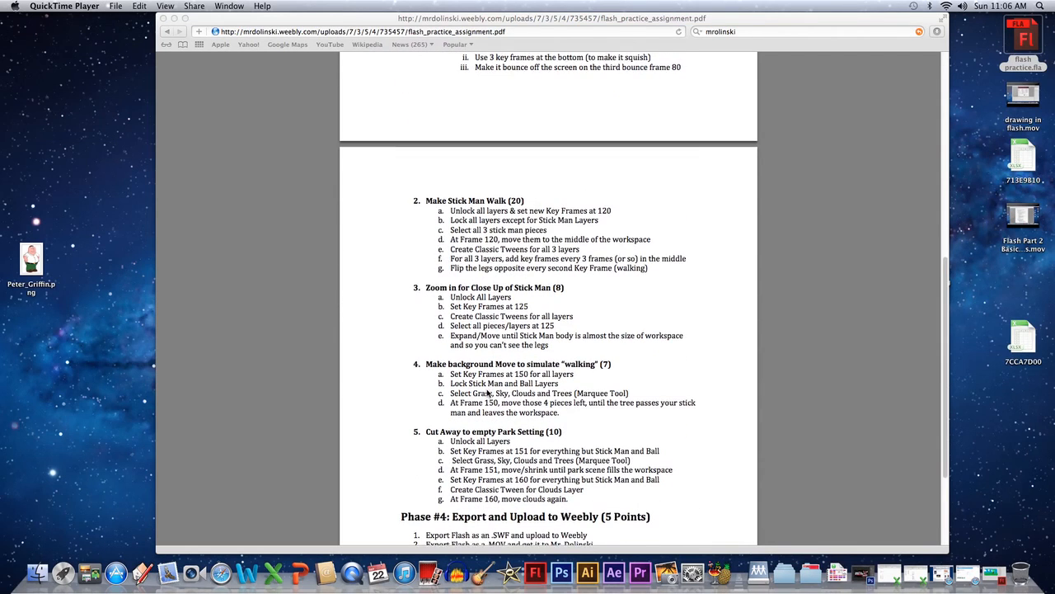
{"action": "scroll", "coordinate": [492, 397], "scroll_direction": "down", "scroll_amount": 1}
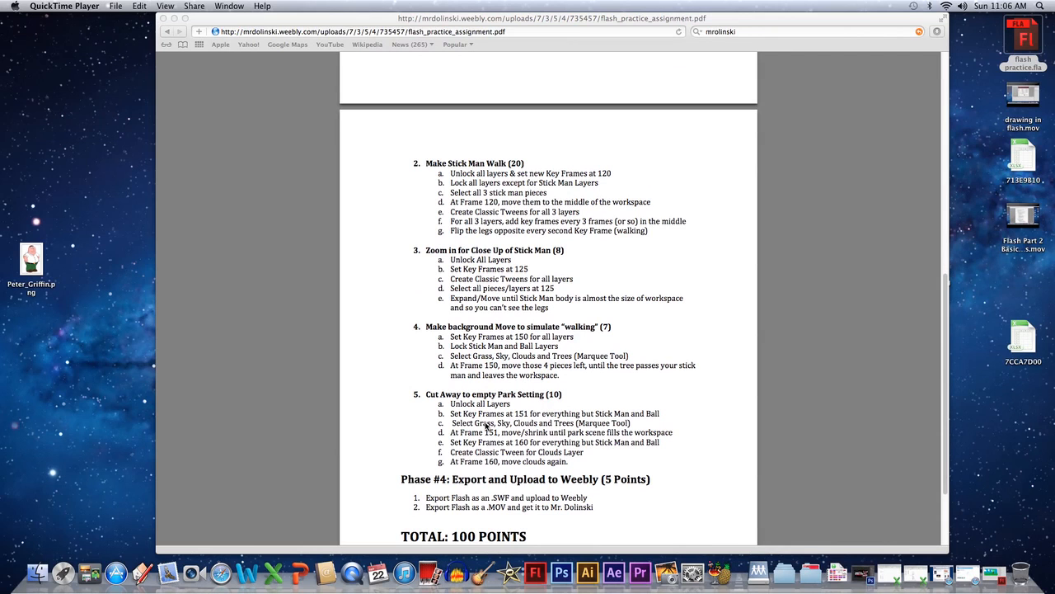
{"action": "scroll", "coordinate": [543, 408], "scroll_direction": "up", "scroll_amount": 5}
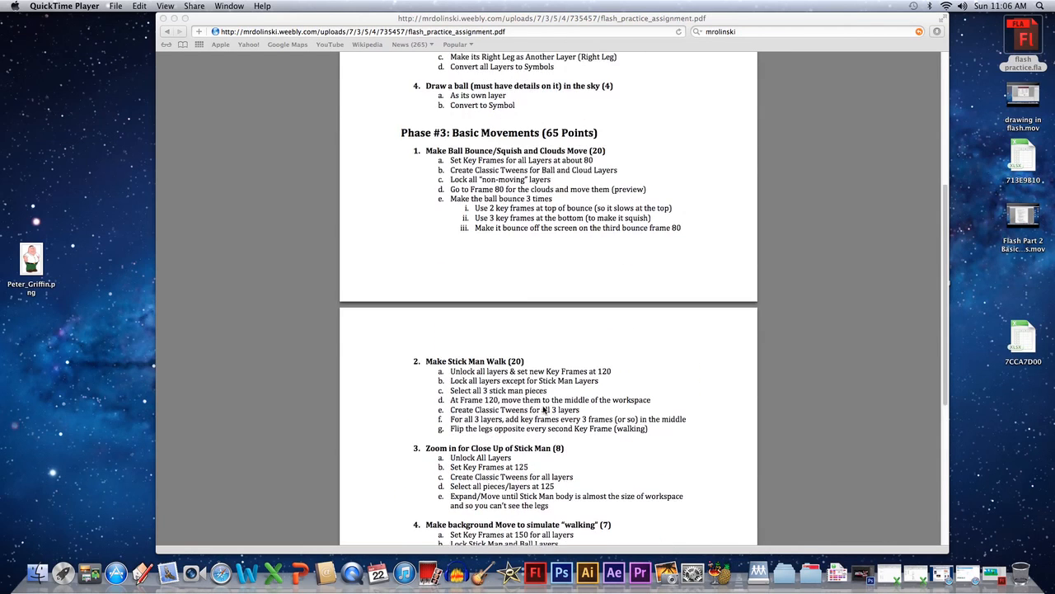
{"action": "scroll", "coordinate": [543, 408], "scroll_direction": "down", "scroll_amount": 1}
{"action": "scroll", "coordinate": [542, 408], "scroll_direction": "up", "scroll_amount": 3}
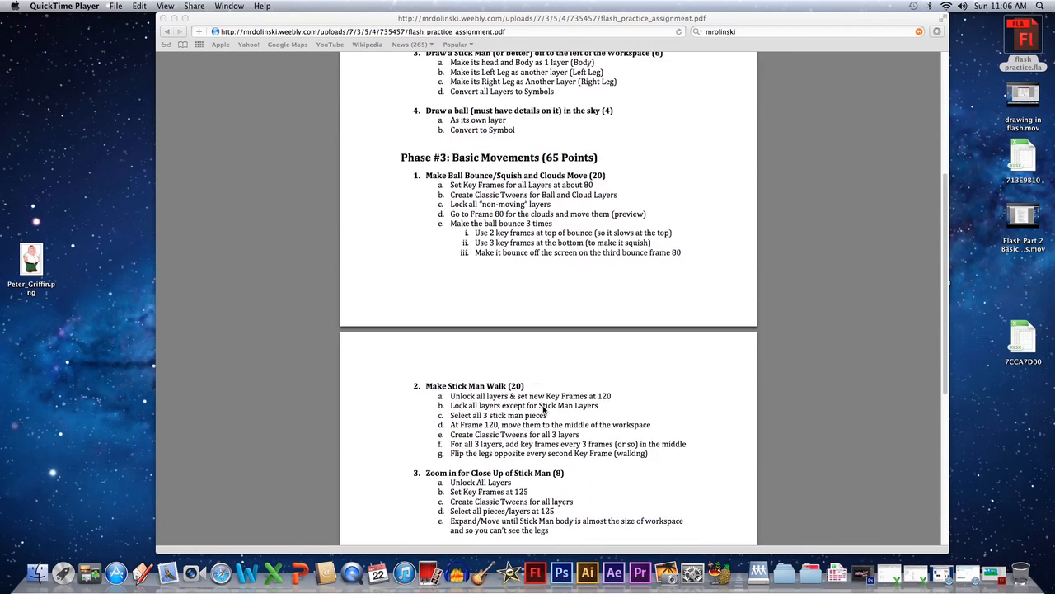
{"action": "scroll", "coordinate": [542, 408], "scroll_direction": "down", "scroll_amount": 1}
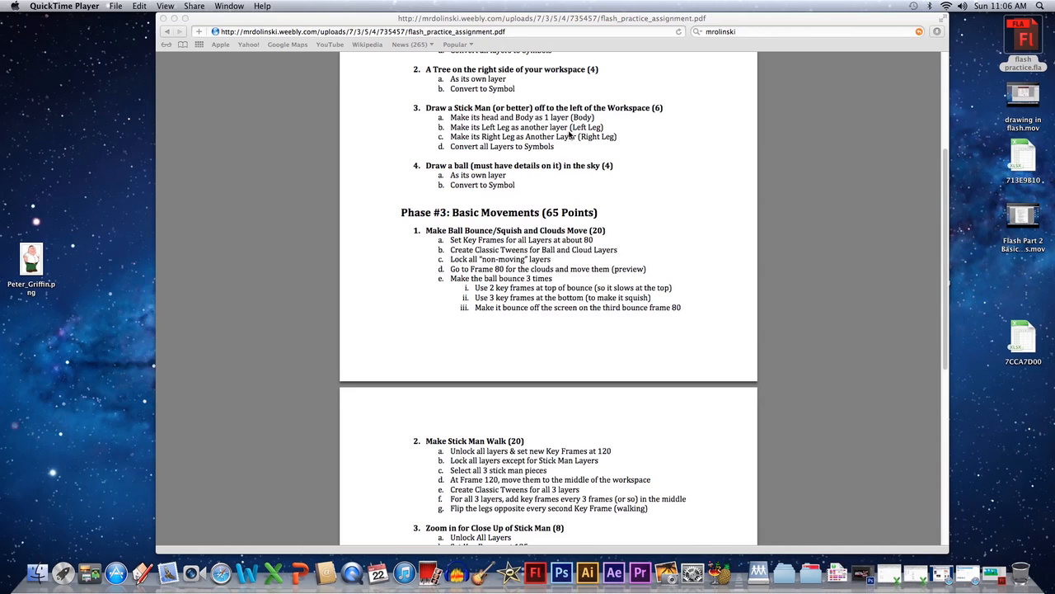
- Switch to the flash practice.fla document in Flash and add three new layers directly above the grass layer
{"action": "left_click", "coordinate": [994, 574]}
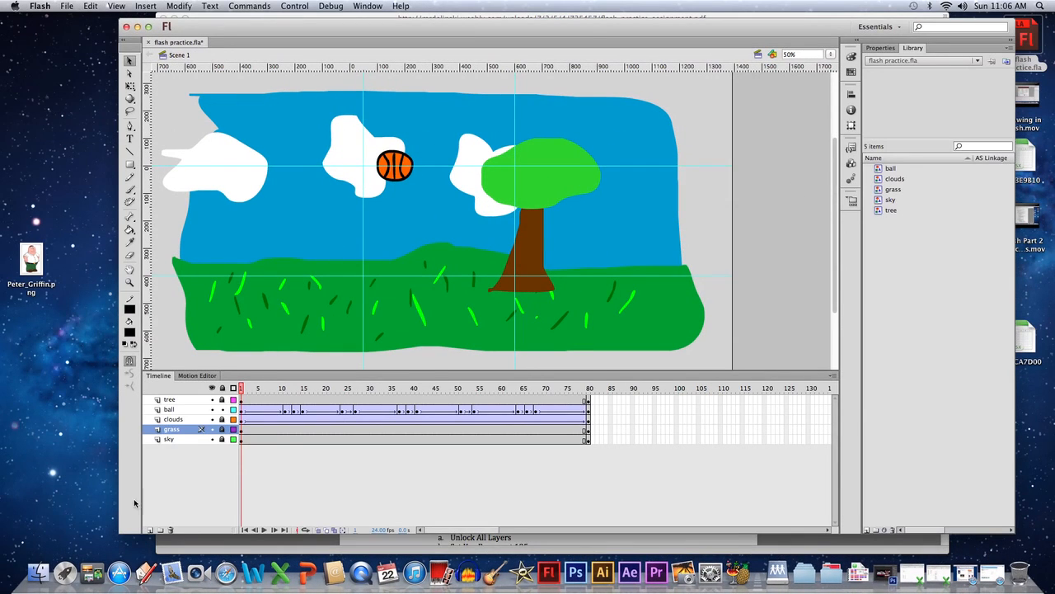
{"action": "left_click", "coordinate": [150, 531]}
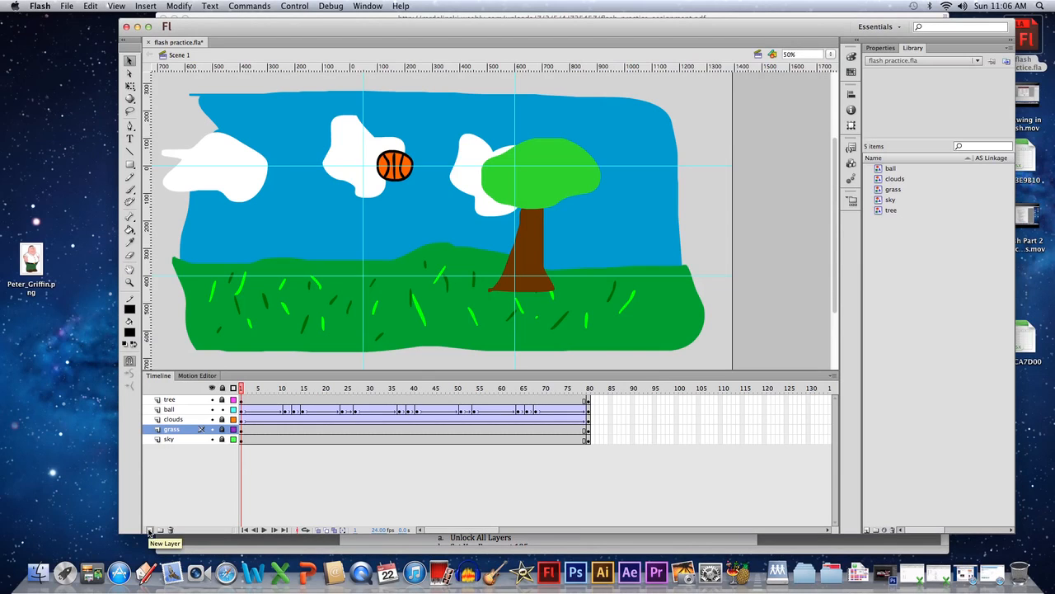
{"action": "left_click", "coordinate": [150, 531]}
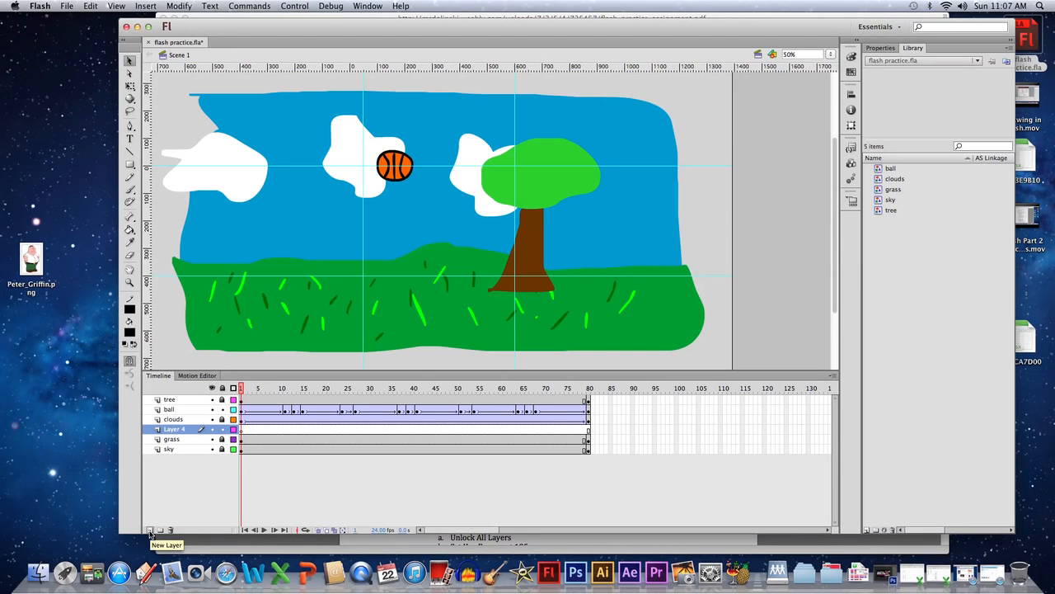
{"action": "left_click", "coordinate": [150, 531]}
{"action": "left_click", "coordinate": [150, 531]}
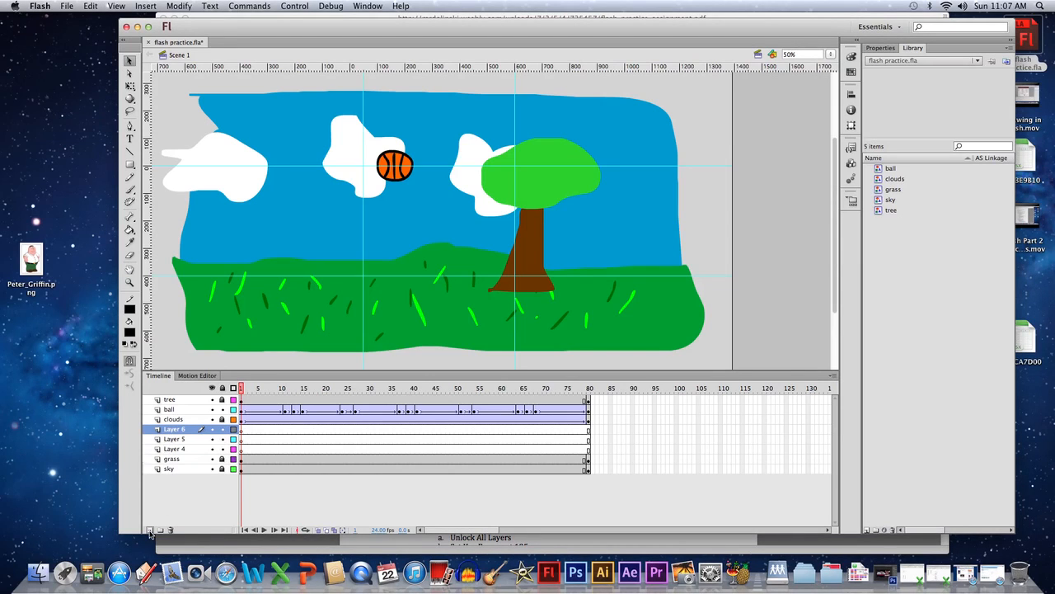
- Rename the three new layers, from the uppermost down, as body, right leg and left leg
{"action": "double_click", "coordinate": [174, 429]}
{"action": "type", "text": "h"}
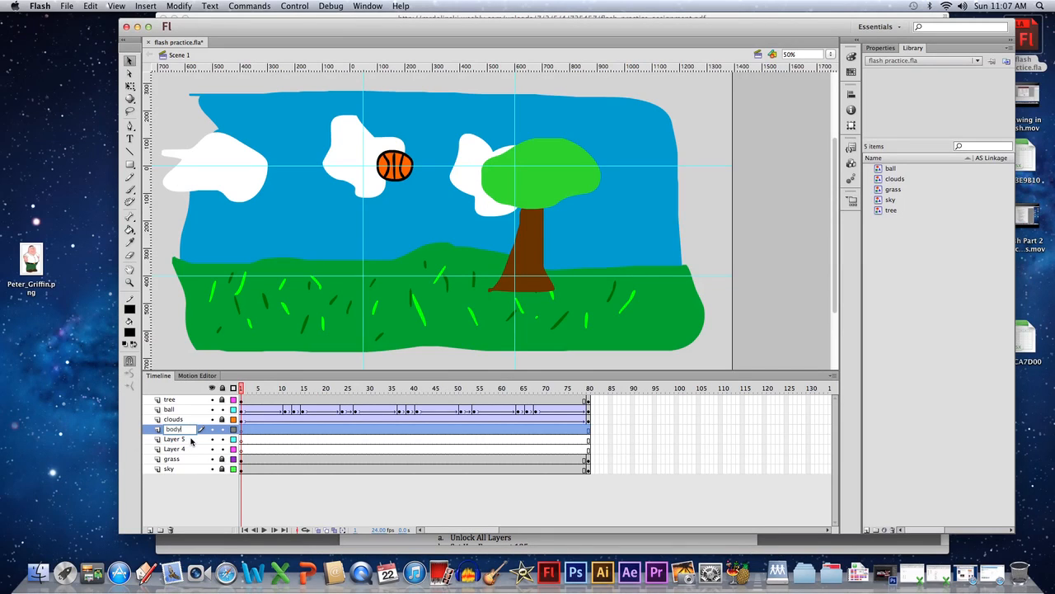
{"action": "type", "text": "ody"}
{"action": "double_click", "coordinate": [177, 439]}
{"action": "type", "text": "right leg"}
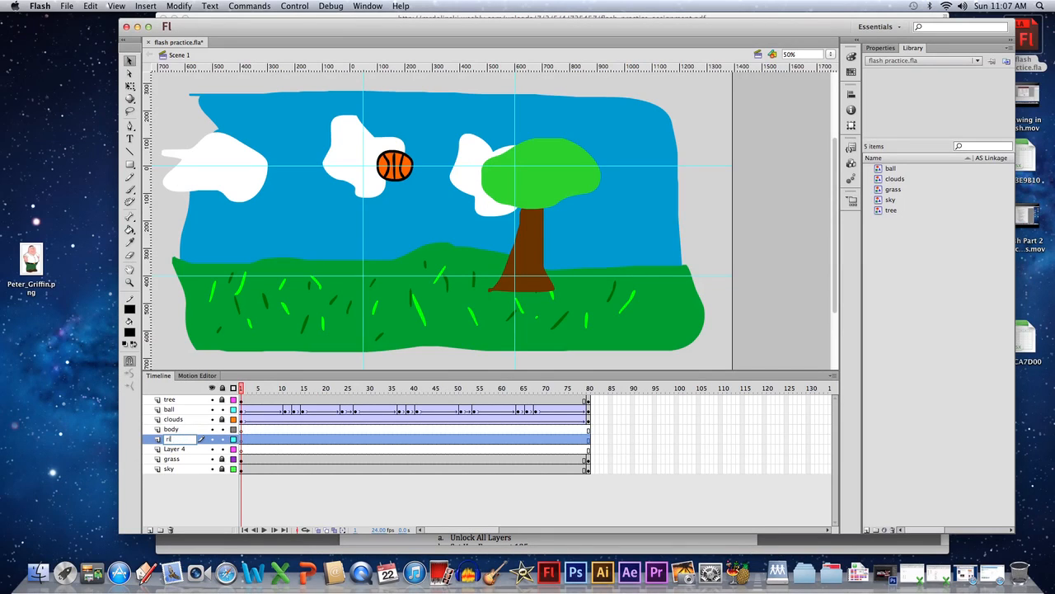
{"action": "double_click", "coordinate": [174, 449]}
{"action": "type", "text": "l"}
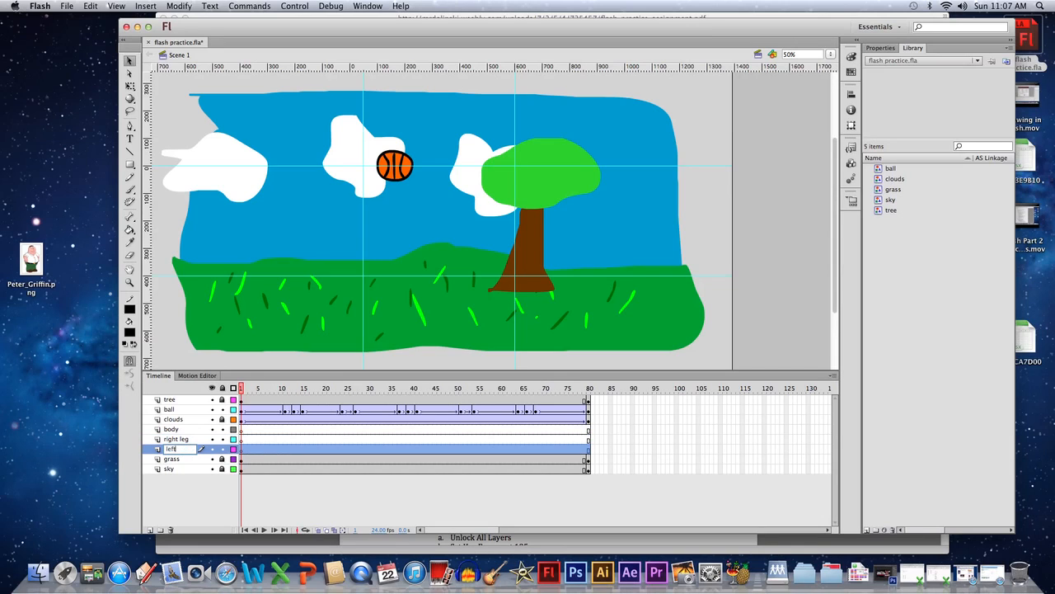
{"action": "type", "text": "eft leg"}
{"action": "left_click", "coordinate": [200, 500]}
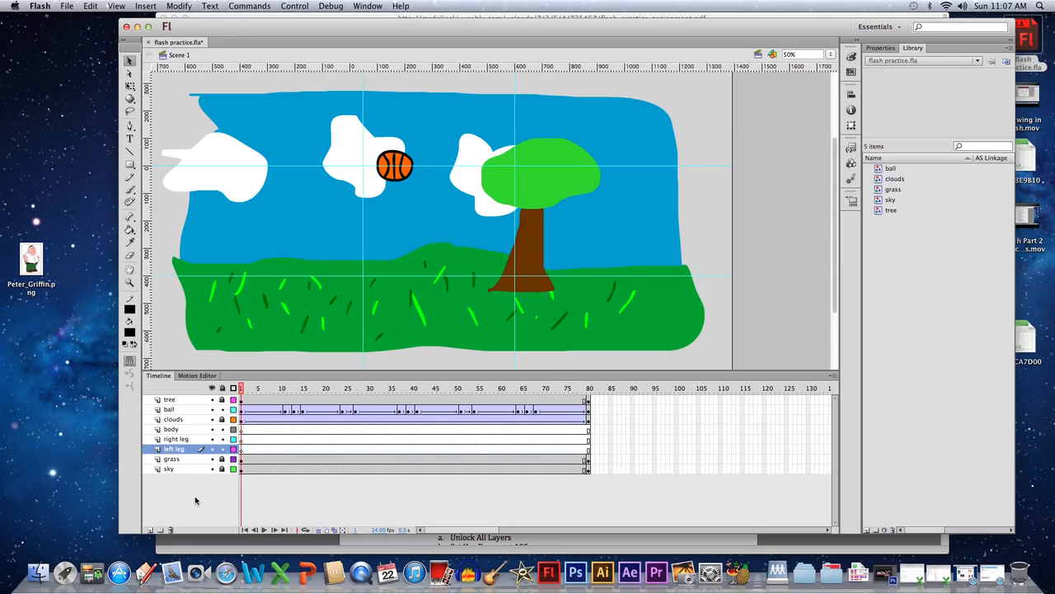
- Brush a black outline of the stick man's head, torso and arms on the body layer, in the sky below the middle cloud
{"action": "left_click", "coordinate": [171, 431]}
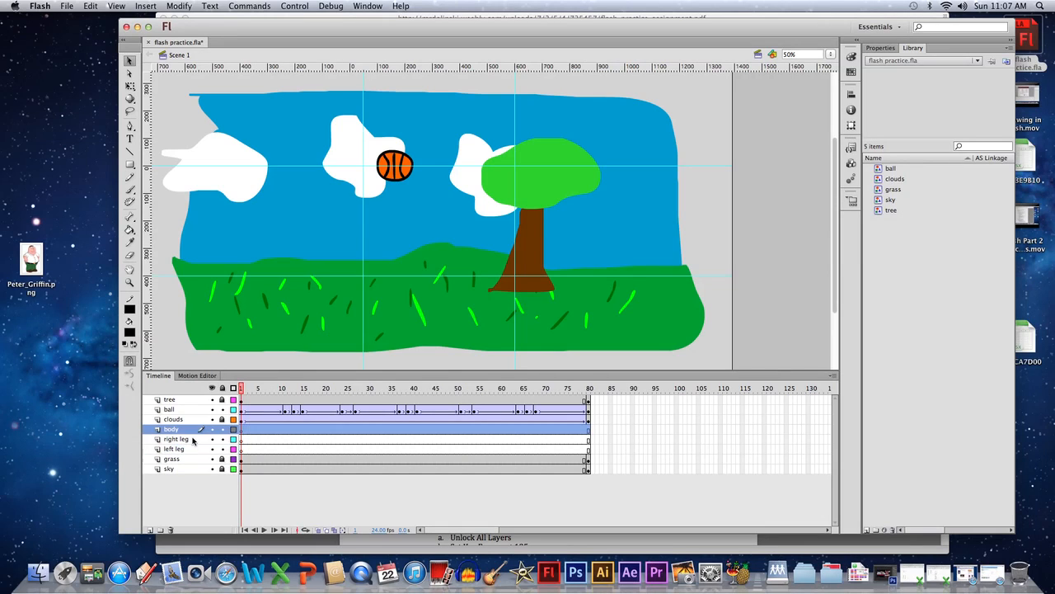
{"action": "left_click", "coordinate": [130, 189]}
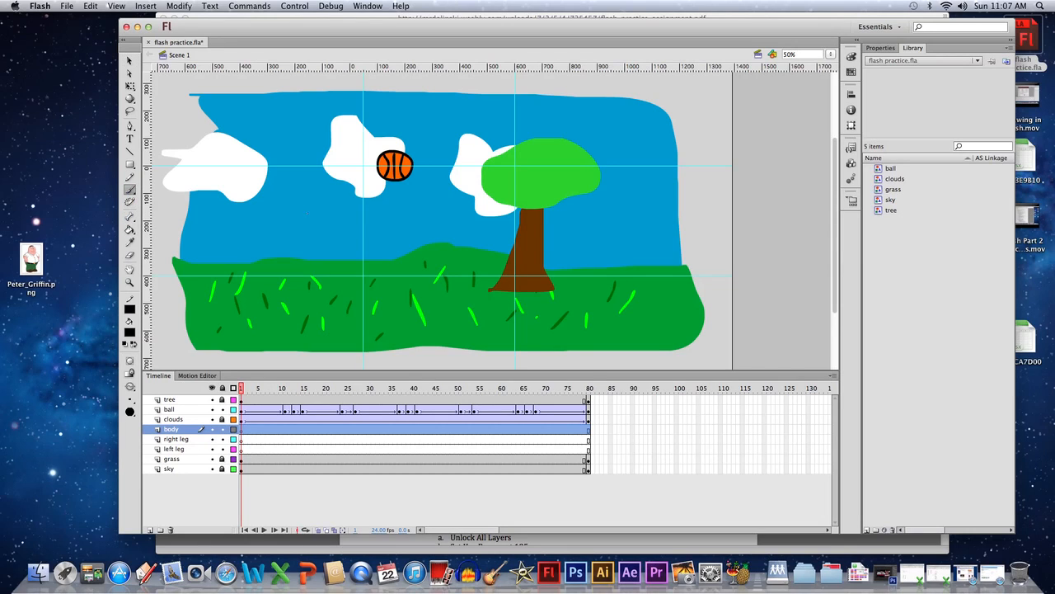
{"action": "left_click_drag", "start_coordinate": [320, 27], "coordinate": [338, 135]}
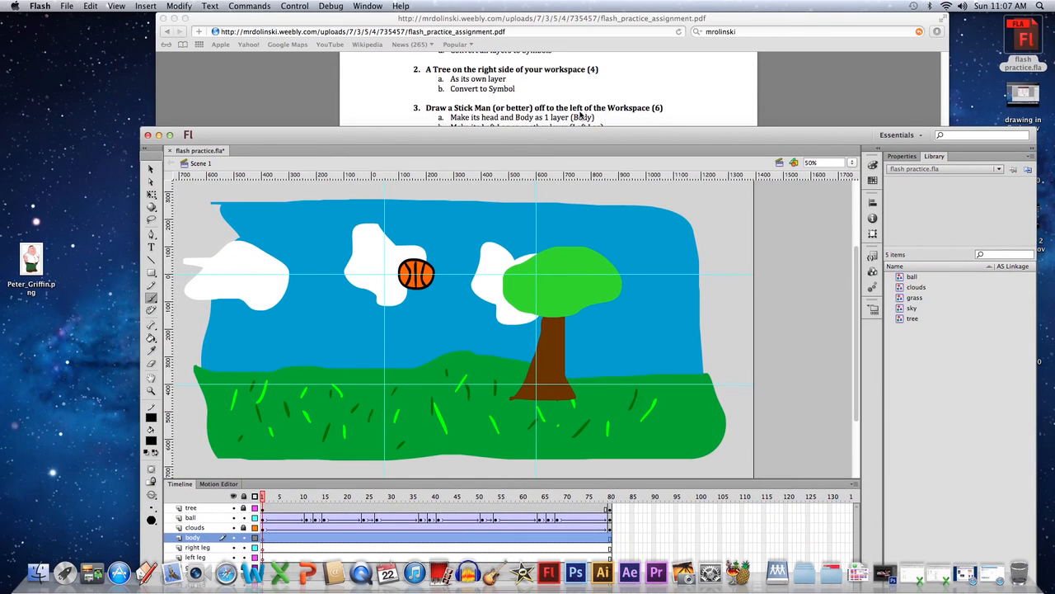
{"action": "left_click_drag", "start_coordinate": [500, 129], "coordinate": [477, 30]}
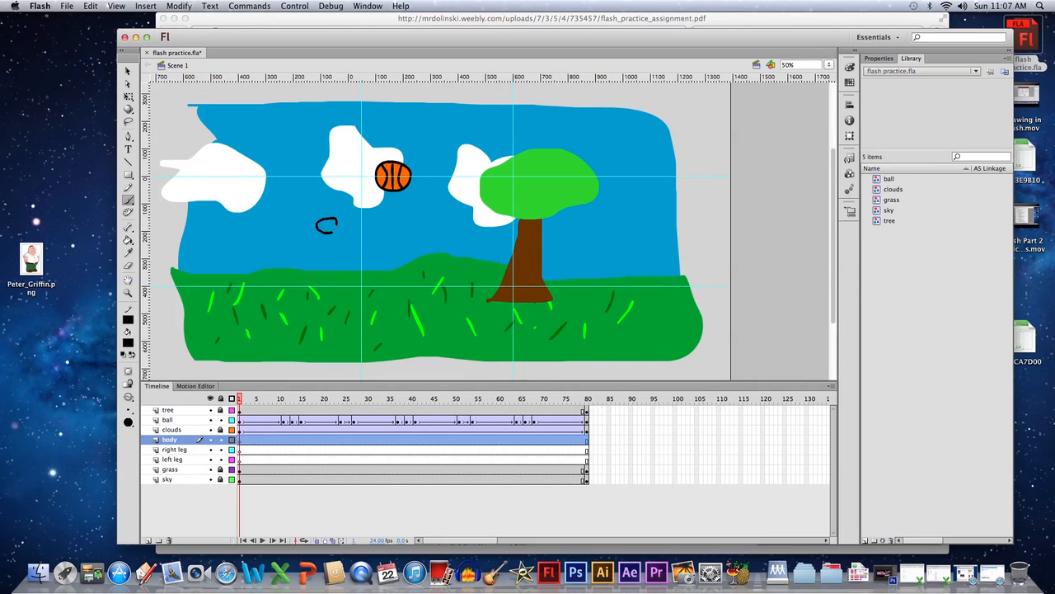
{"action": "mouse_move", "coordinate": [324, 220]}
{"action": "left_mouse_down"}
{"action": "mouse_move", "coordinate": [337, 255]}
{"action": "mouse_move", "coordinate": [328, 233]}
{"action": "mouse_move", "coordinate": [336, 240]}
{"action": "left_mouse_up"}
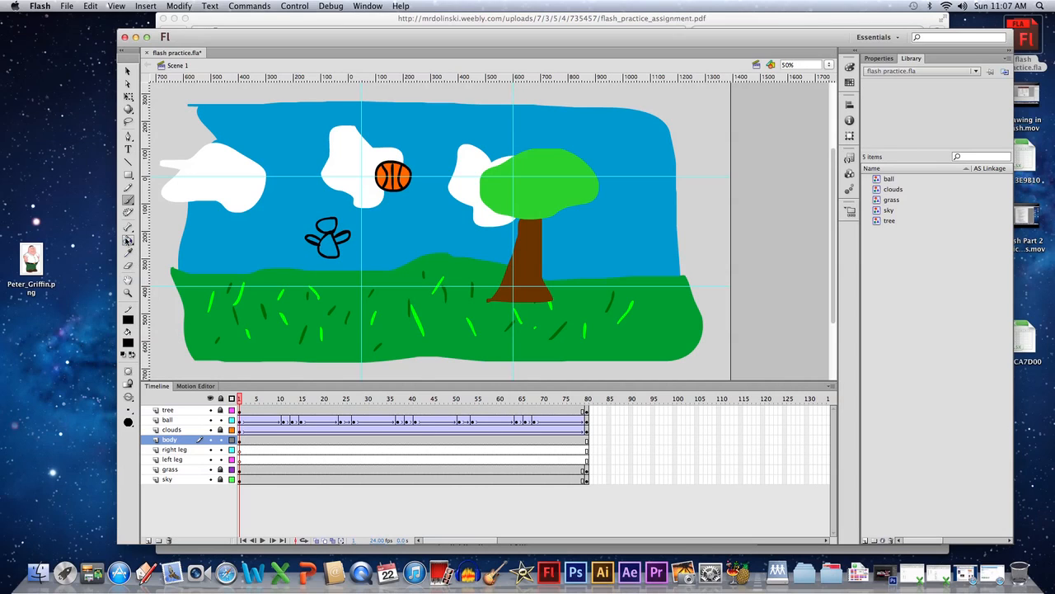
- Fill the stick man's head, torso and both arms with red using the Paint Bucket
{"action": "left_click", "coordinate": [129, 240]}
{"action": "left_click", "coordinate": [128, 342]}
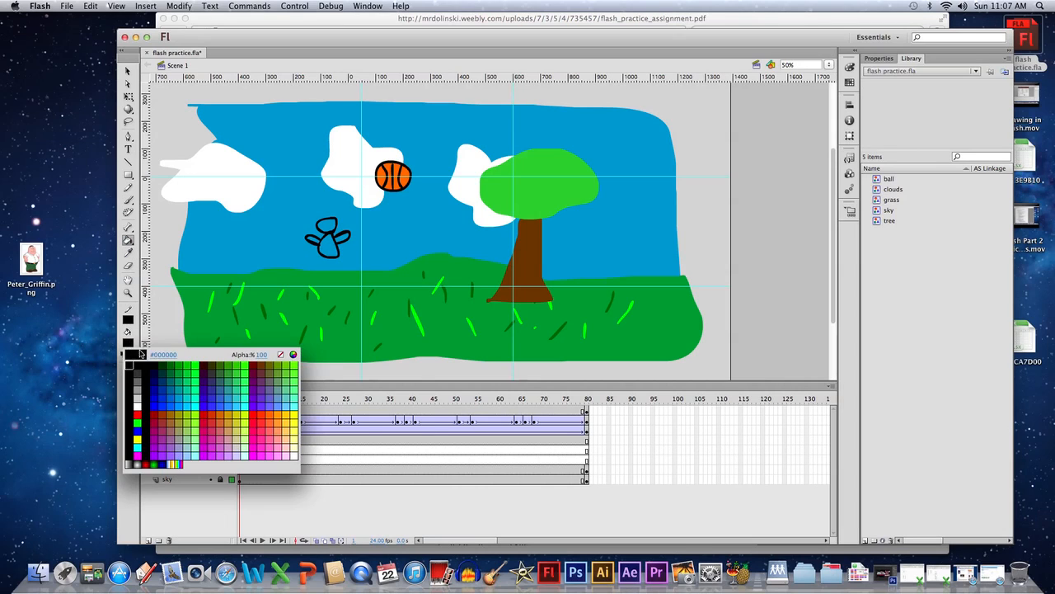
{"action": "left_click", "coordinate": [261, 420]}
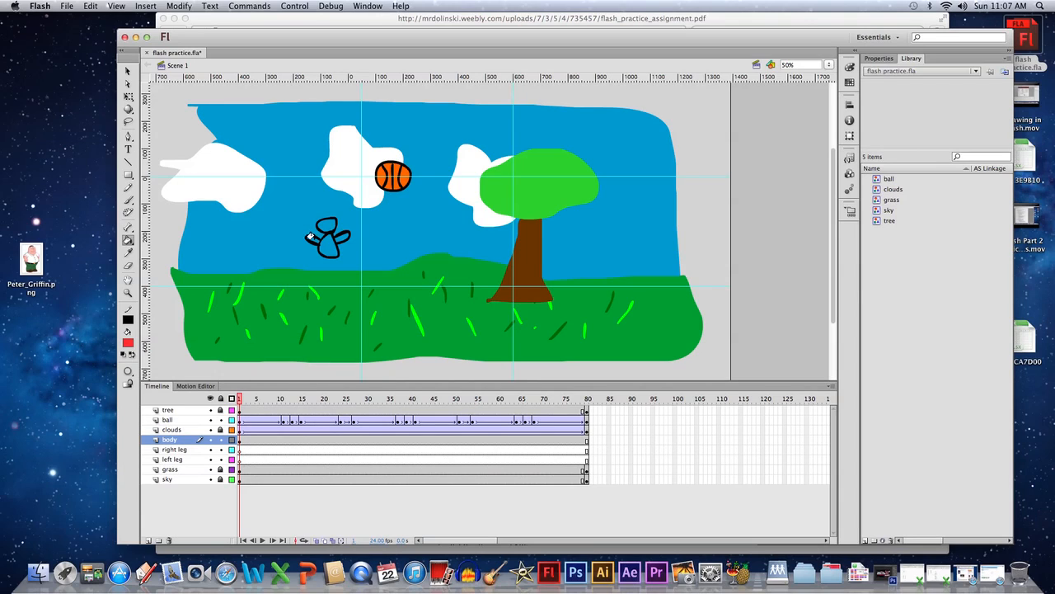
{"action": "left_click", "coordinate": [310, 238]}
{"action": "left_click", "coordinate": [324, 223]}
{"action": "left_click", "coordinate": [329, 245]}
{"action": "left_click", "coordinate": [339, 232]}
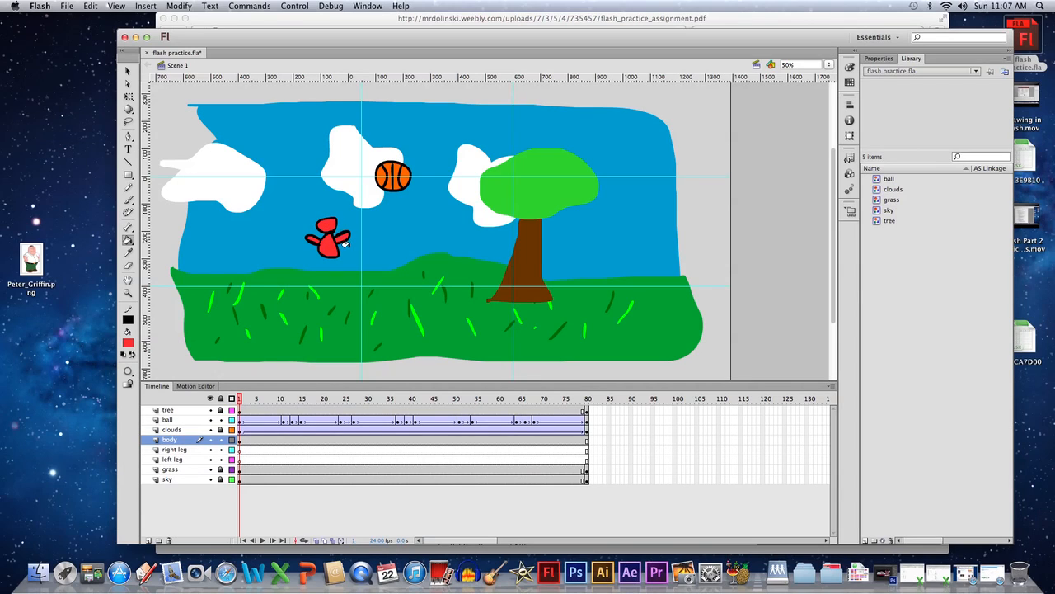
- Convert the artwork on the body layer to a graphic symbol named body
{"action": "left_click", "coordinate": [178, 6]}
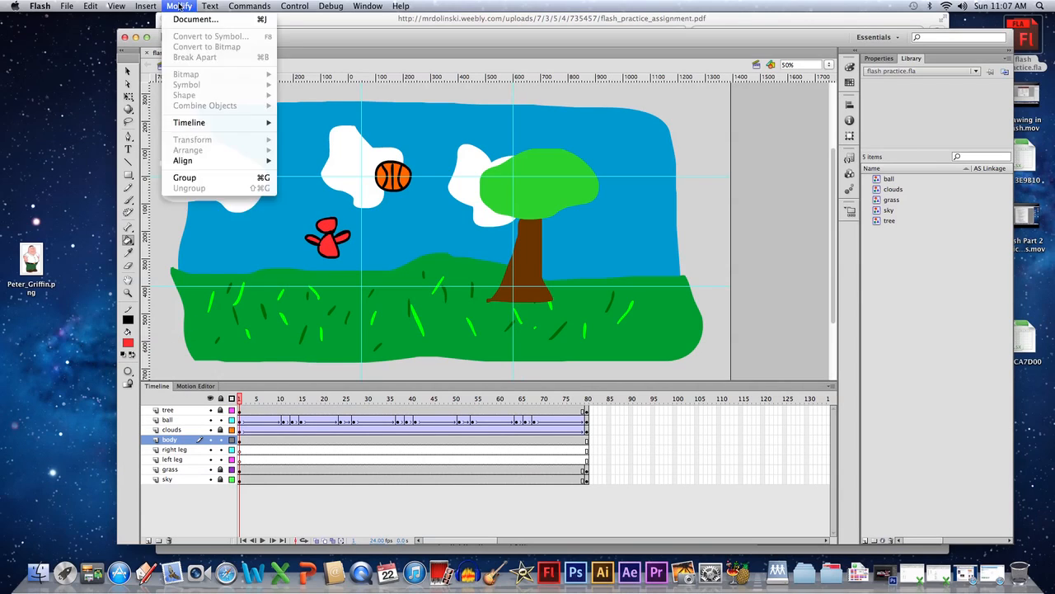
{"action": "left_click", "coordinate": [178, 6]}
{"action": "left_click", "coordinate": [173, 439]}
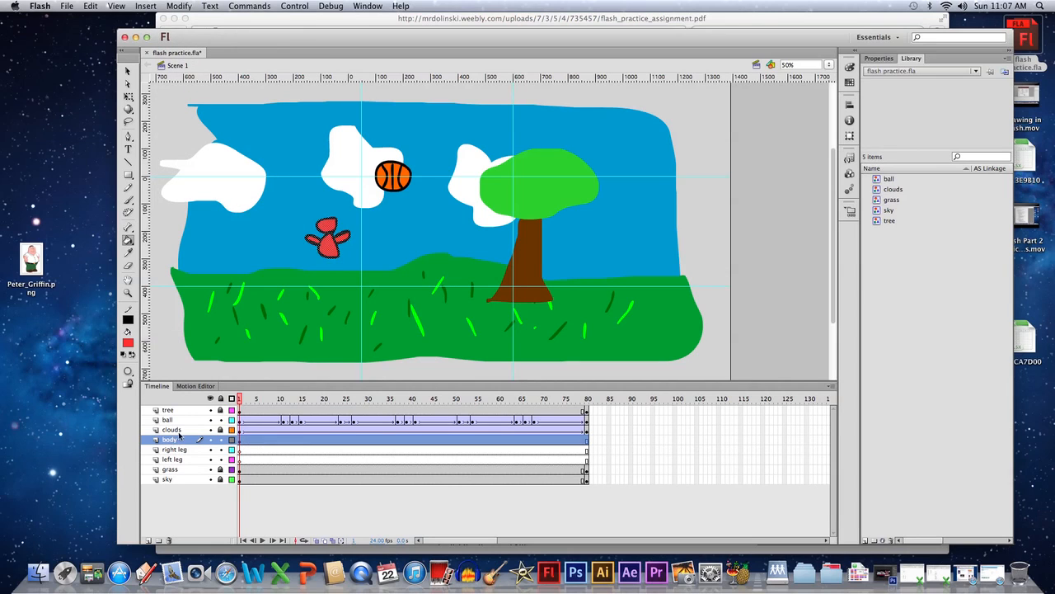
{"action": "left_click", "coordinate": [194, 7]}
{"action": "left_click", "coordinate": [198, 37]}
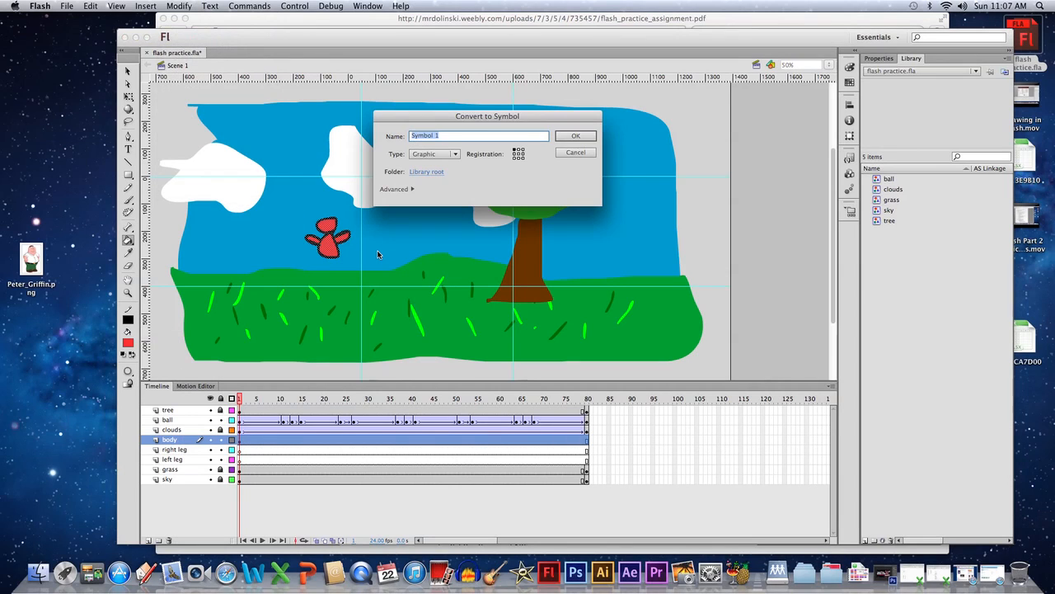
{"action": "type", "text": "body"}
{"action": "key", "text": "Return"}
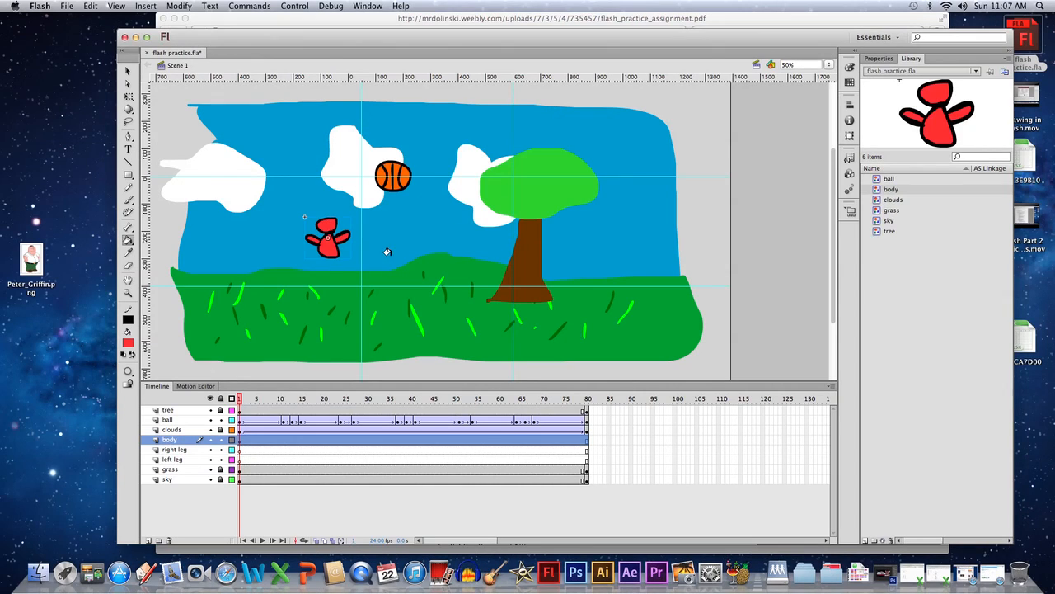
- Brush a black outline of a leg with a foot below the torso on the right leg layer
{"action": "left_click", "coordinate": [177, 451]}
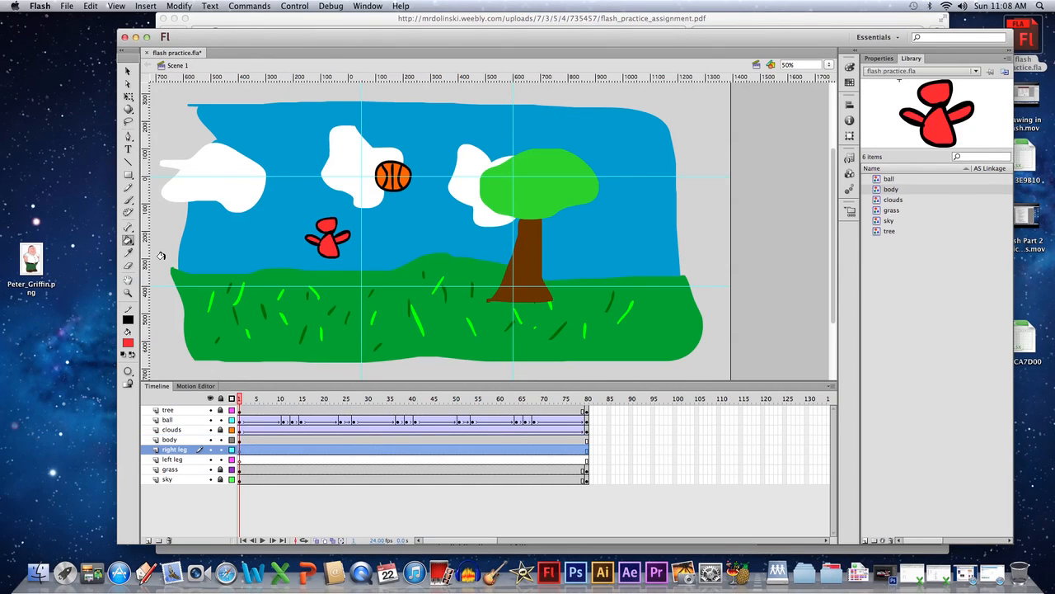
{"action": "left_click", "coordinate": [128, 199]}
{"action": "left_click", "coordinate": [128, 340]}
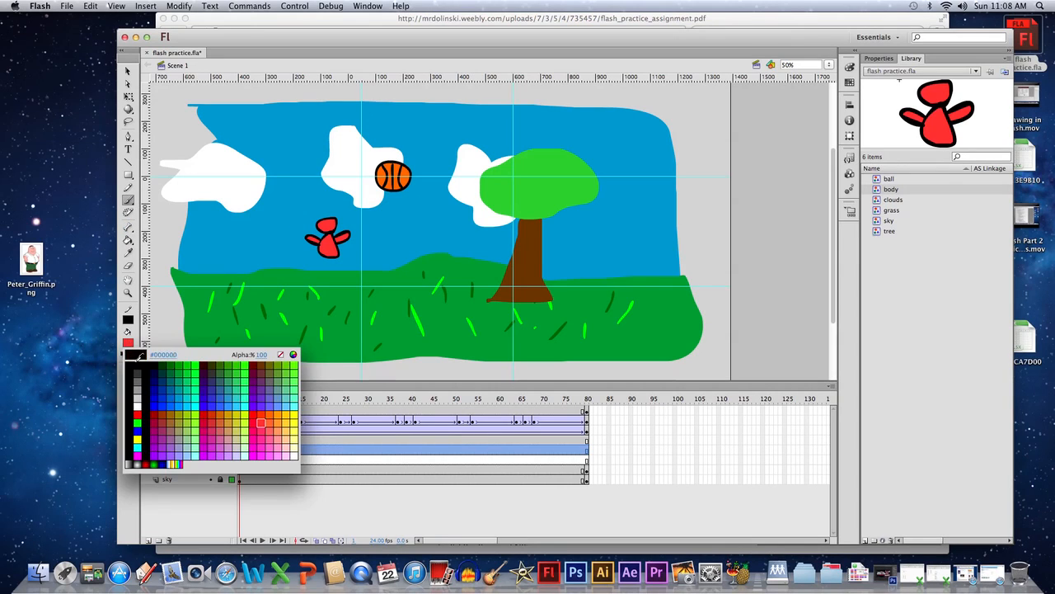
{"action": "left_click", "coordinate": [140, 357]}
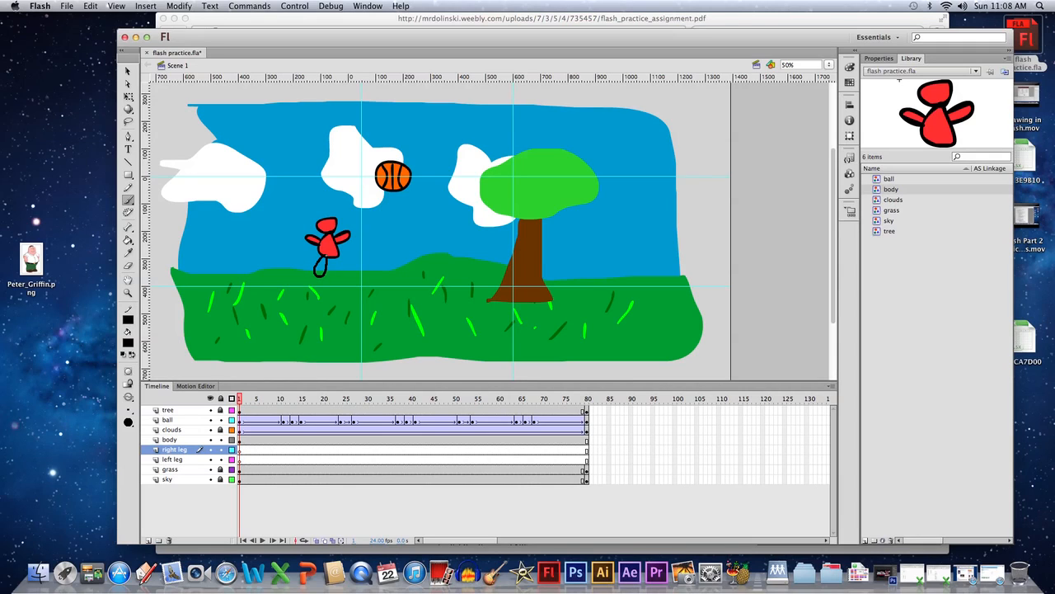
{"action": "left_click_drag", "start_coordinate": [325, 262], "coordinate": [326, 256]}
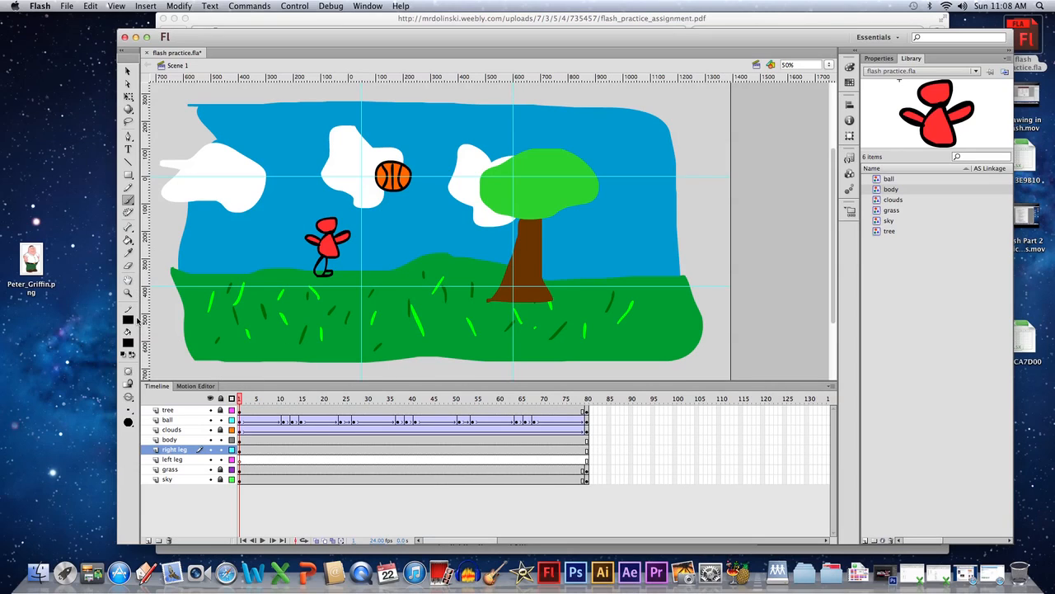
- Fill the outlined right leg with a muted blue-purple using the Paint Bucket
{"action": "left_click", "coordinate": [127, 240]}
{"action": "left_click", "coordinate": [128, 343]}
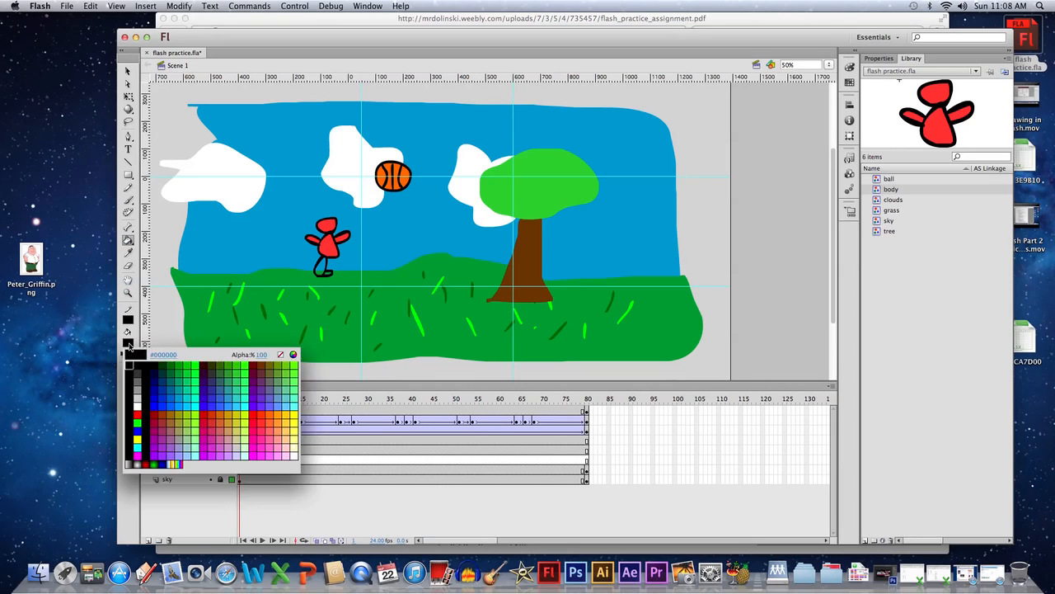
{"action": "left_click", "coordinate": [269, 389]}
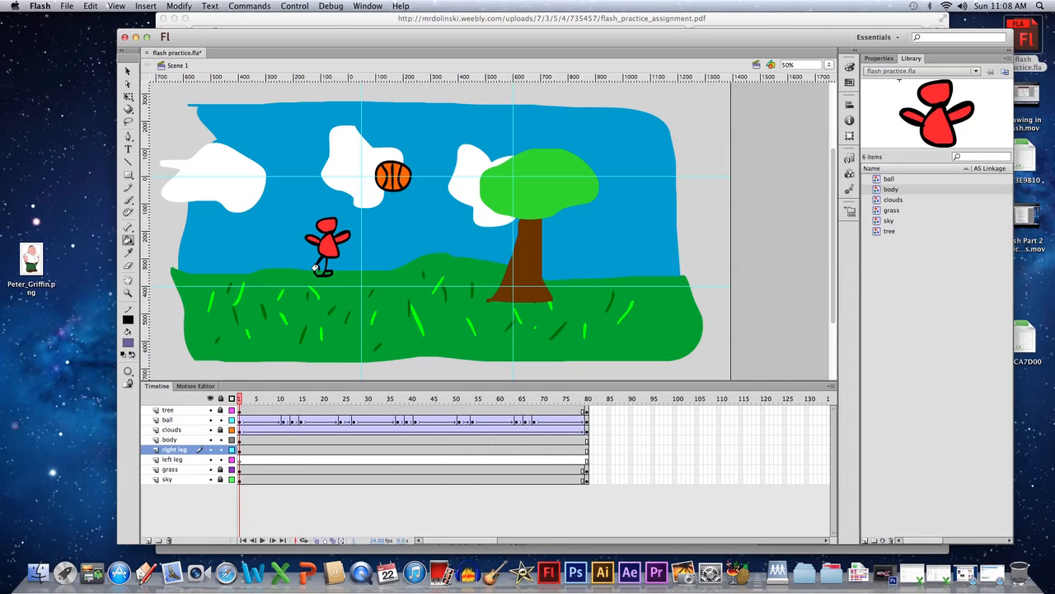
{"action": "left_click", "coordinate": [319, 268]}
- Convert the artwork on the right leg layer to a graphic symbol named right leg
{"action": "left_click", "coordinate": [180, 6]}
{"action": "left_click", "coordinate": [183, 7]}
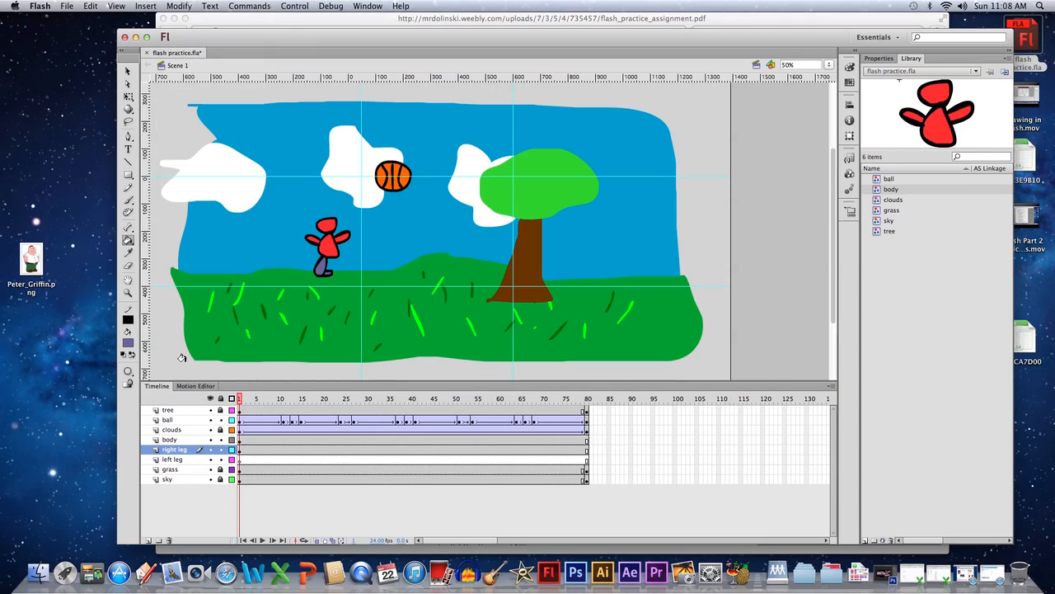
{"action": "left_click", "coordinate": [173, 449]}
{"action": "left_click", "coordinate": [184, 6]}
{"action": "left_click", "coordinate": [202, 37]}
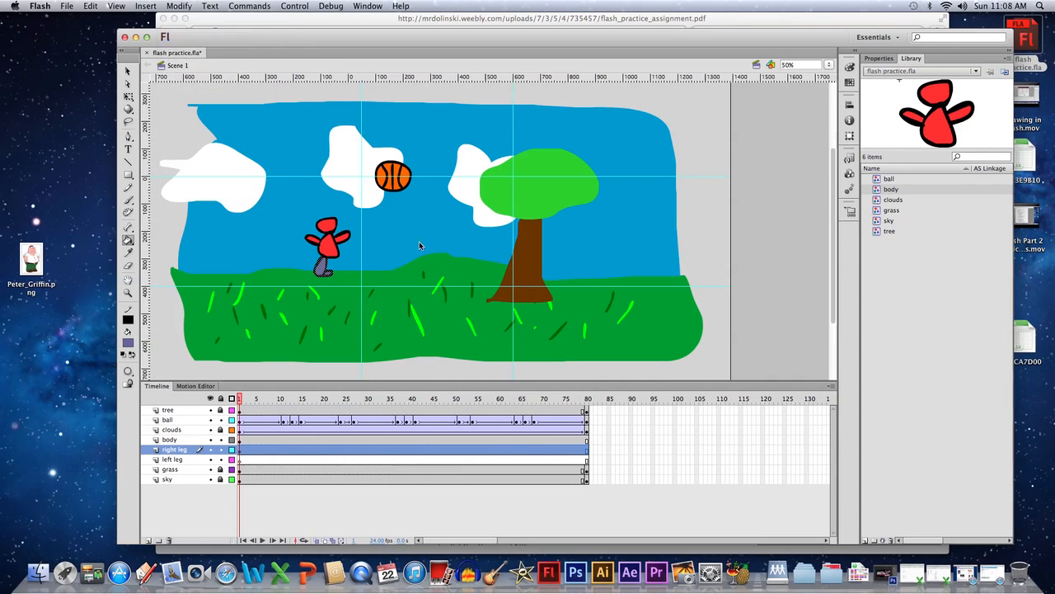
{"action": "type", "text": "right"}
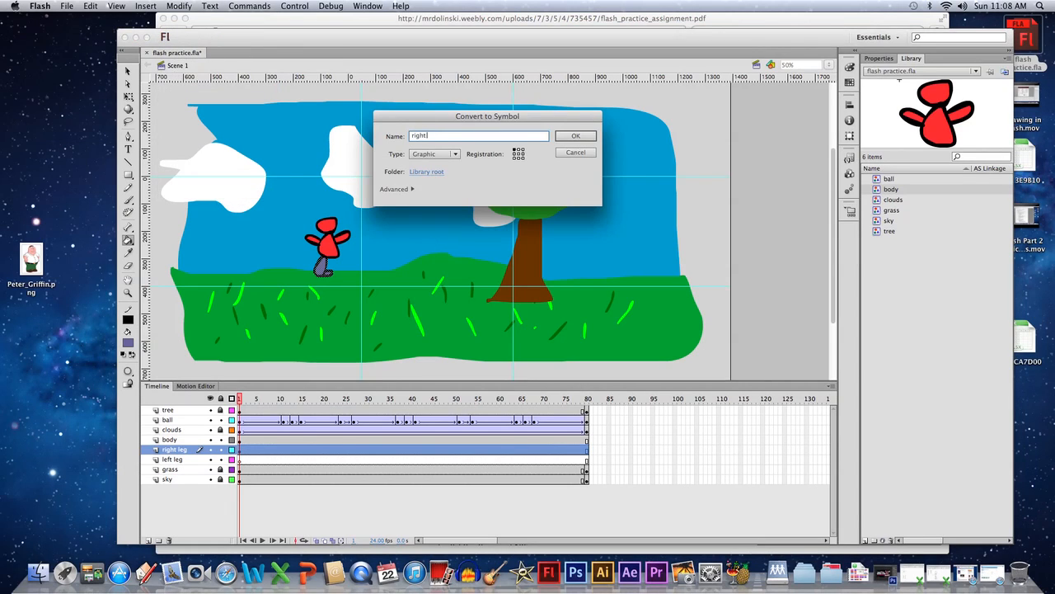
{"action": "type", "text": " leg"}
{"action": "left_click", "coordinate": [577, 136]}
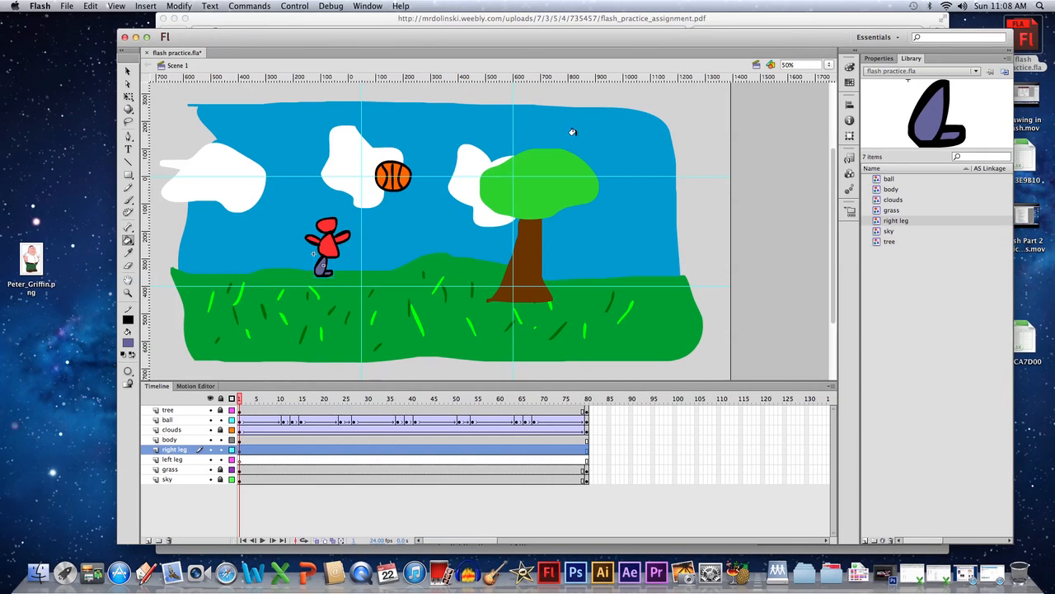
- Brush a black outline of the second leg with a foot below the torso on the left leg layer
{"action": "left_click", "coordinate": [173, 459]}
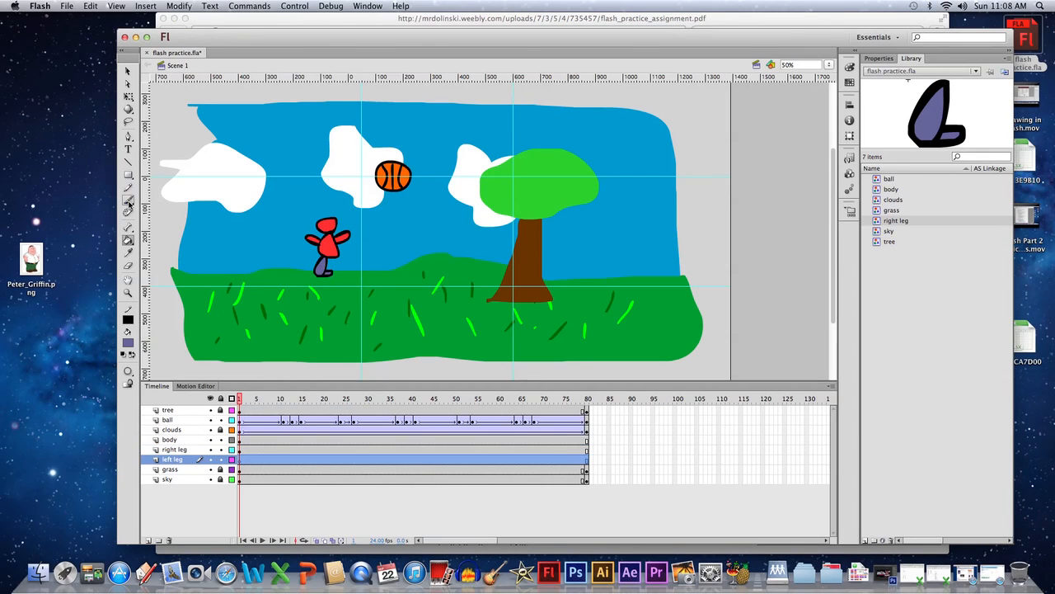
{"action": "left_click", "coordinate": [128, 342]}
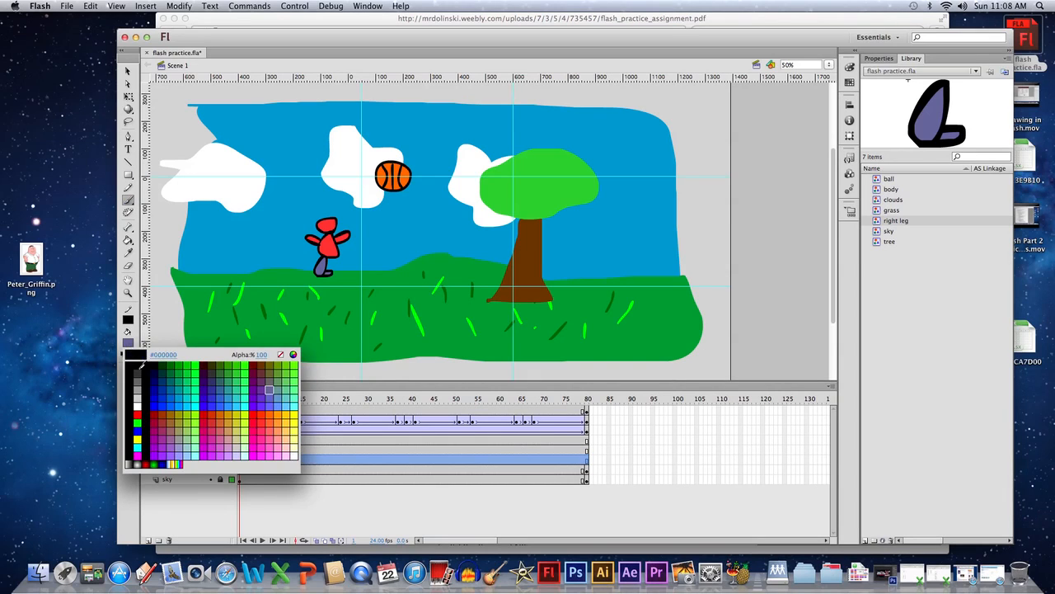
{"action": "left_click", "coordinate": [142, 364]}
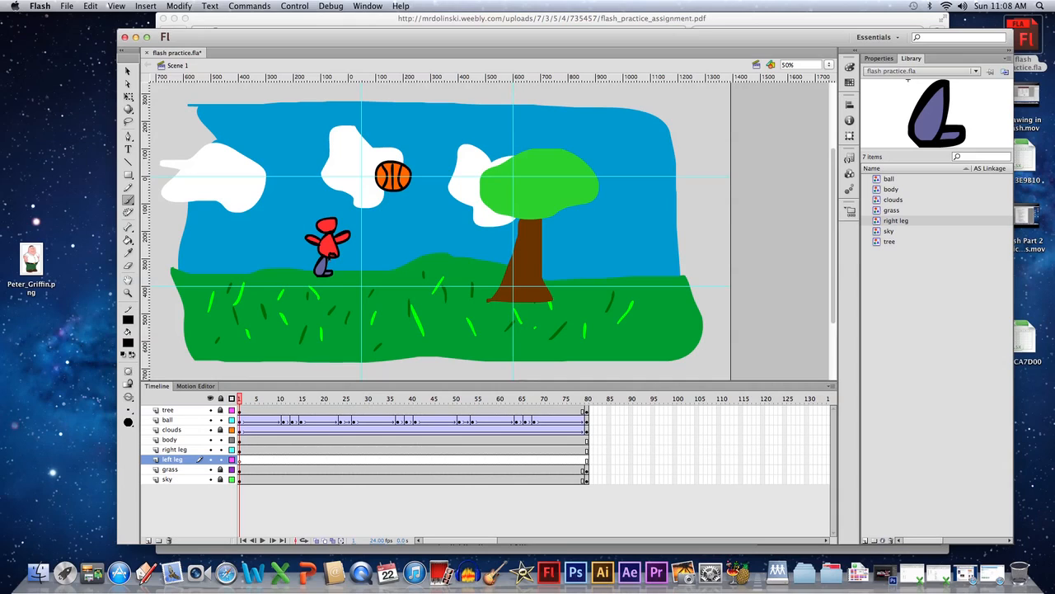
{"action": "mouse_move", "coordinate": [333, 262]}
{"action": "left_mouse_down"}
{"action": "mouse_move", "coordinate": [339, 273]}
{"action": "mouse_move", "coordinate": [331, 257]}
{"action": "left_mouse_up"}
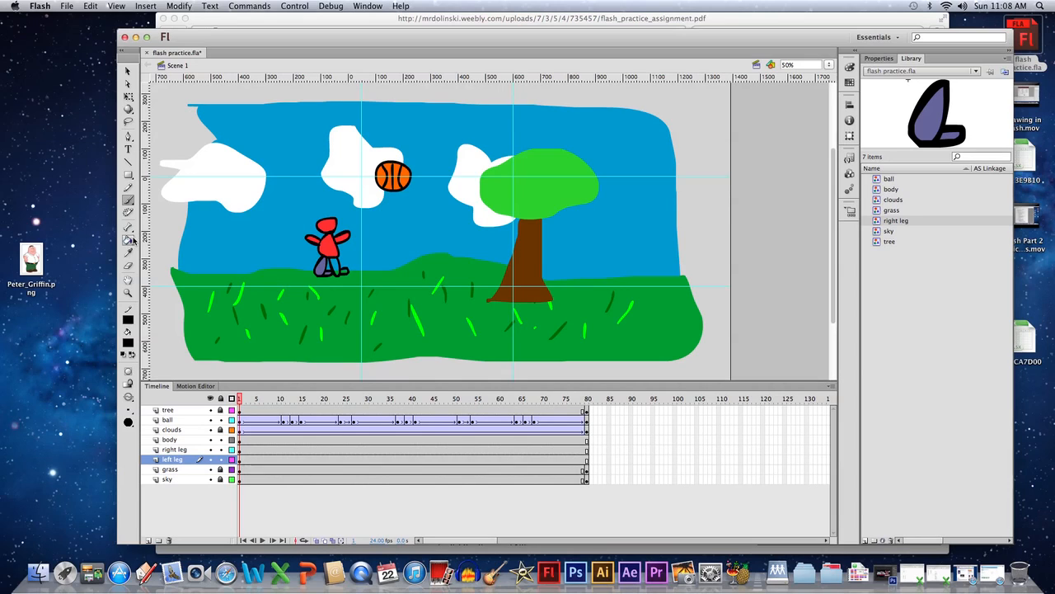
- Fill the outlined left leg with the right leg's blue-purple using the Paint Bucket
{"action": "left_click", "coordinate": [129, 239]}
{"action": "left_click", "coordinate": [132, 343]}
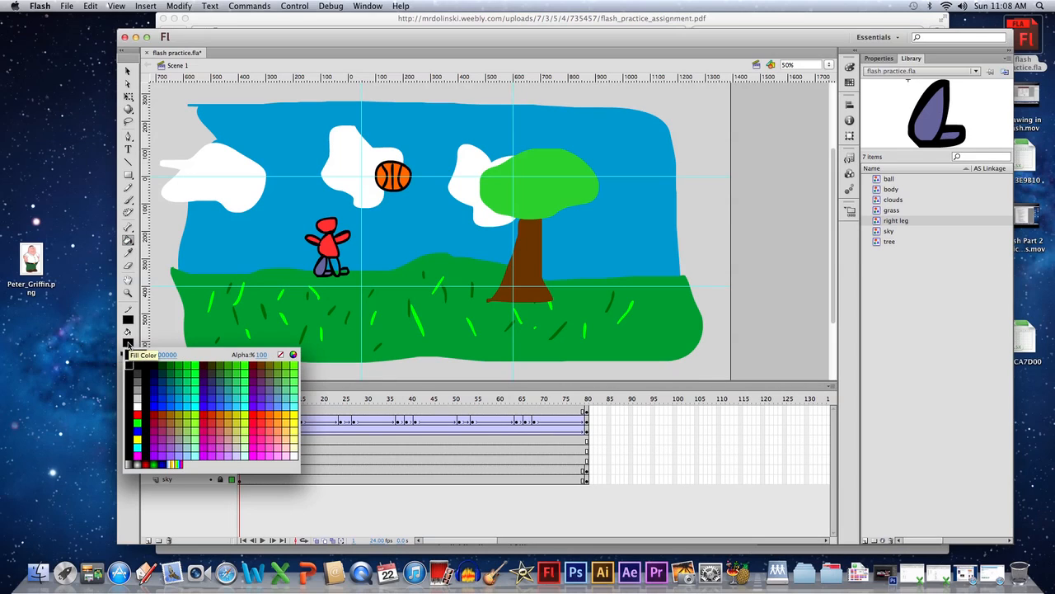
{"action": "left_click", "coordinate": [311, 268]}
{"action": "left_click", "coordinate": [320, 262]}
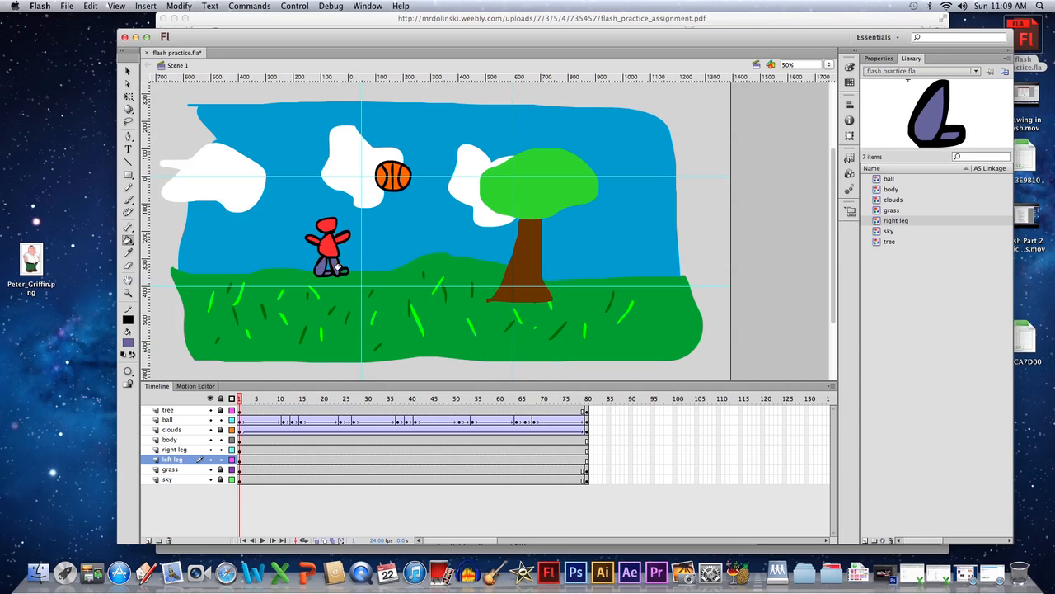
- Convert the artwork on the left leg layer to a graphic symbol named left leg
{"action": "left_click", "coordinate": [176, 461]}
{"action": "left_click", "coordinate": [182, 14]}
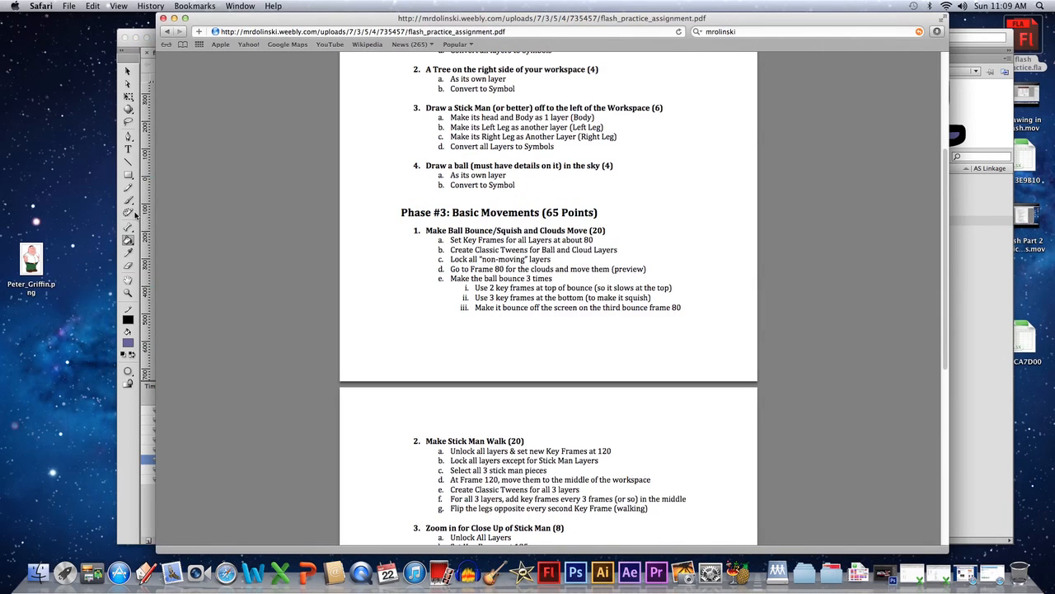
{"action": "left_click", "coordinate": [145, 185]}
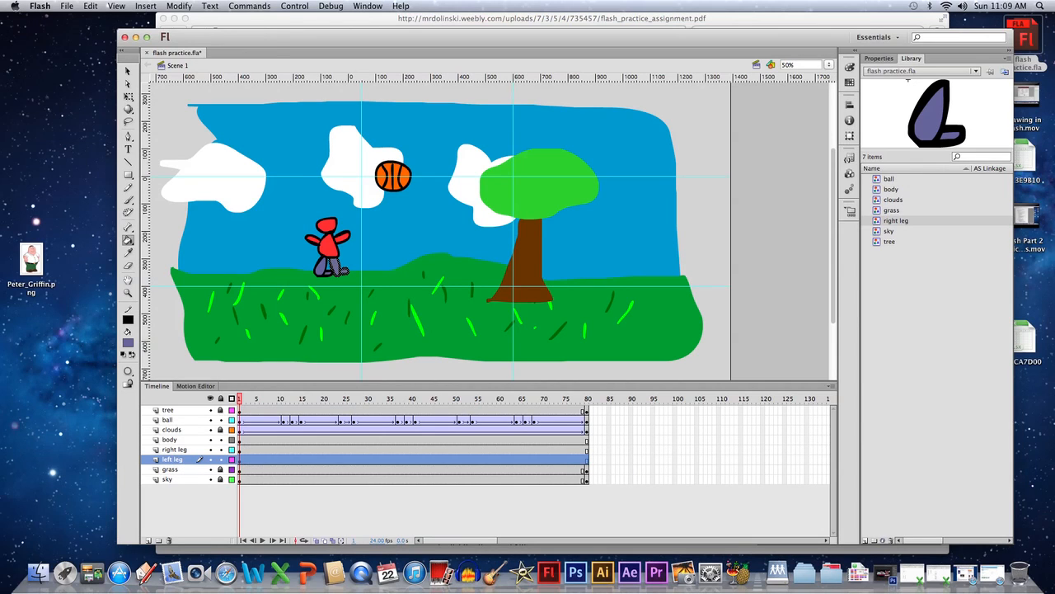
{"action": "left_click", "coordinate": [179, 5]}
{"action": "left_click", "coordinate": [202, 36]}
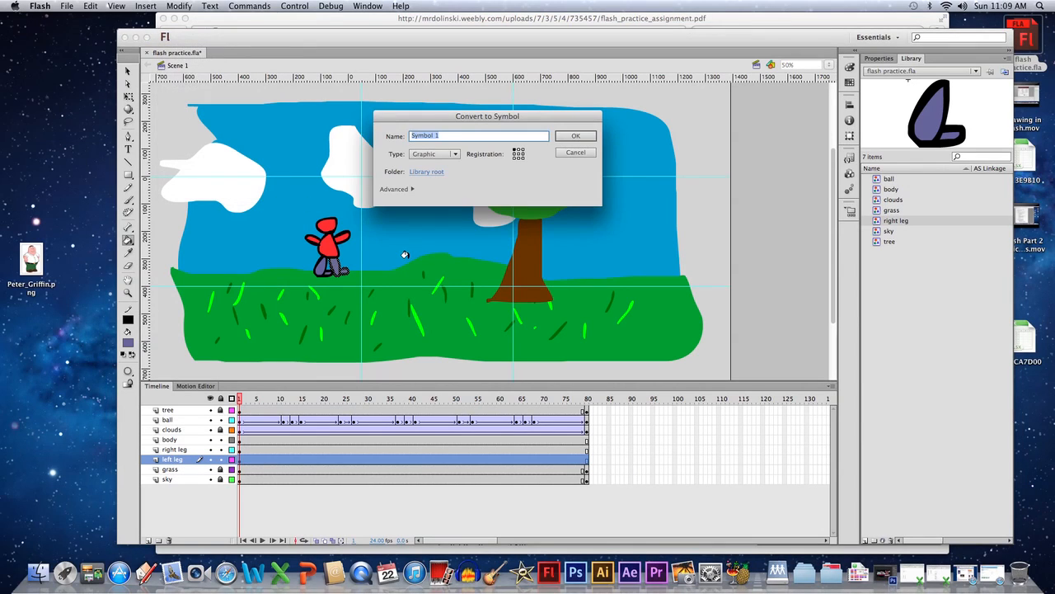
{"action": "type", "text": "left leg"}
{"action": "left_click", "coordinate": [575, 135]}
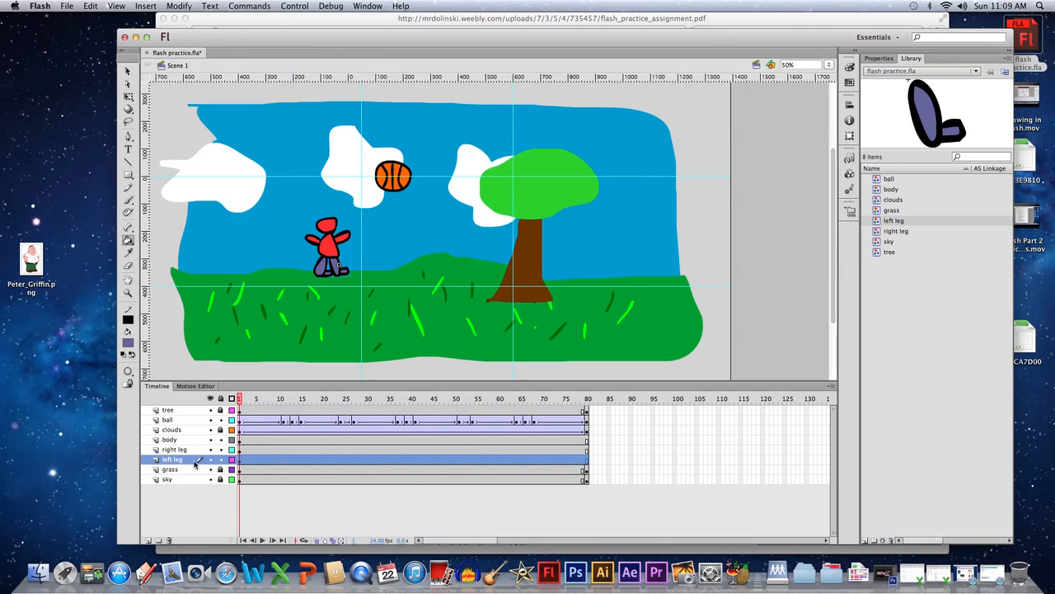
- Scrub the animation through to frame 80 and read the Make Stick Man Walk instructions in the assignment PDF in Safari
{"action": "left_click", "coordinate": [278, 459]}
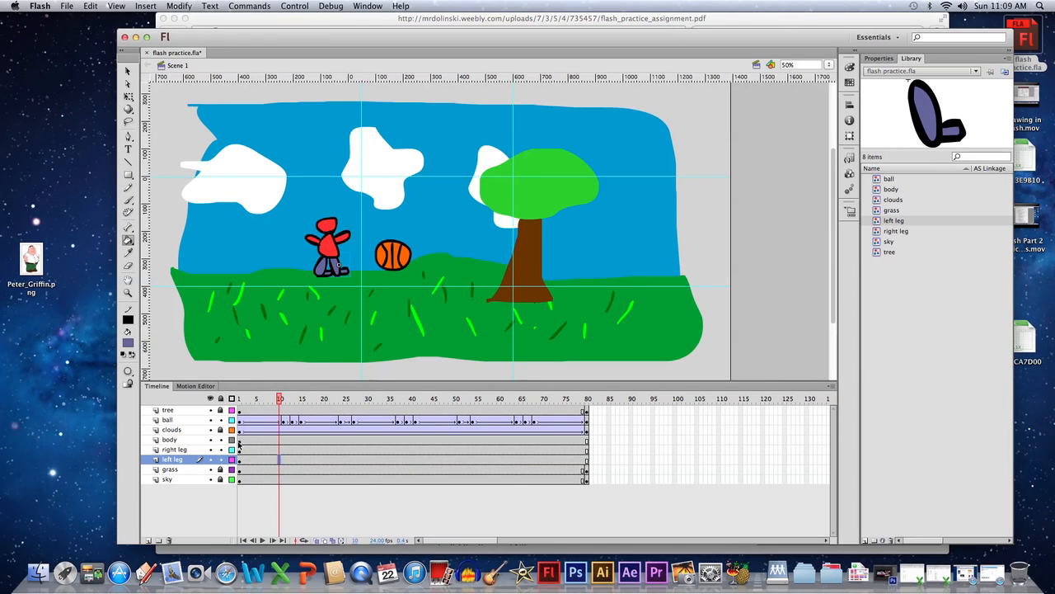
{"action": "left_click_drag", "start_coordinate": [244, 400], "coordinate": [429, 404]}
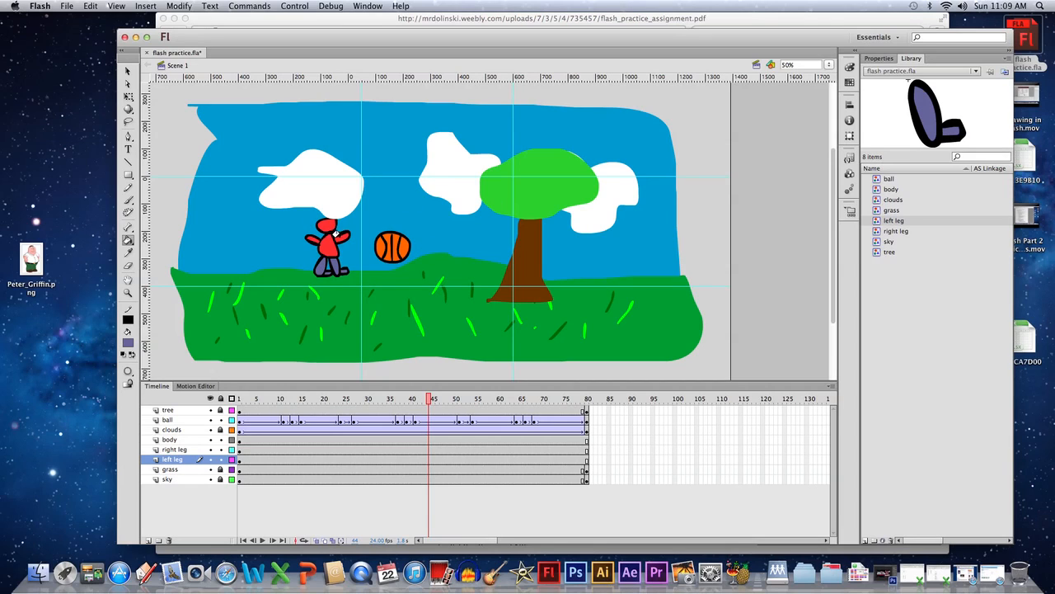
{"action": "left_click_drag", "start_coordinate": [430, 399], "coordinate": [588, 401]}
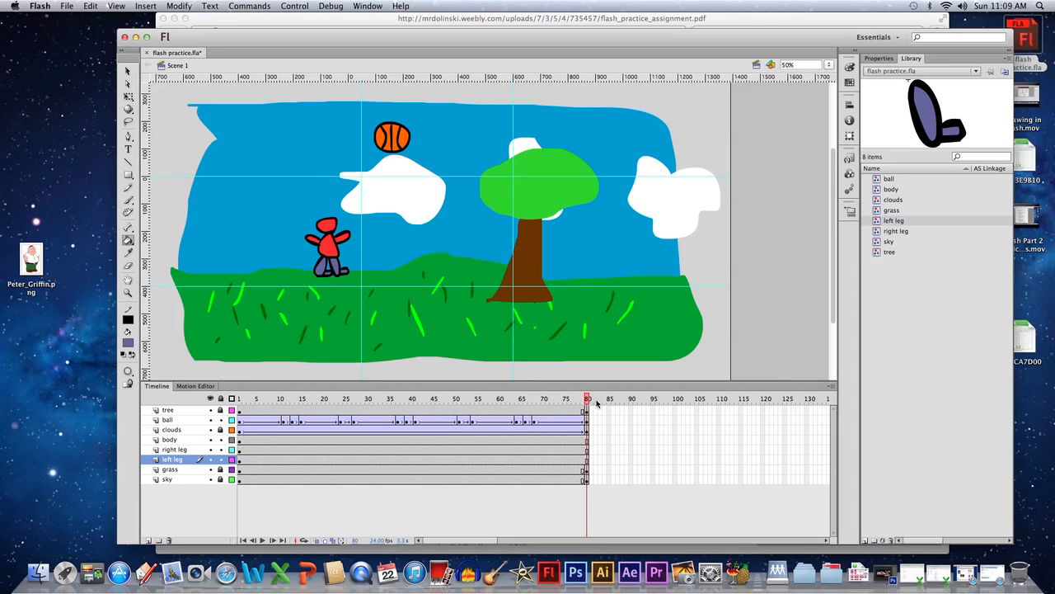
{"action": "left_click", "coordinate": [253, 22]}
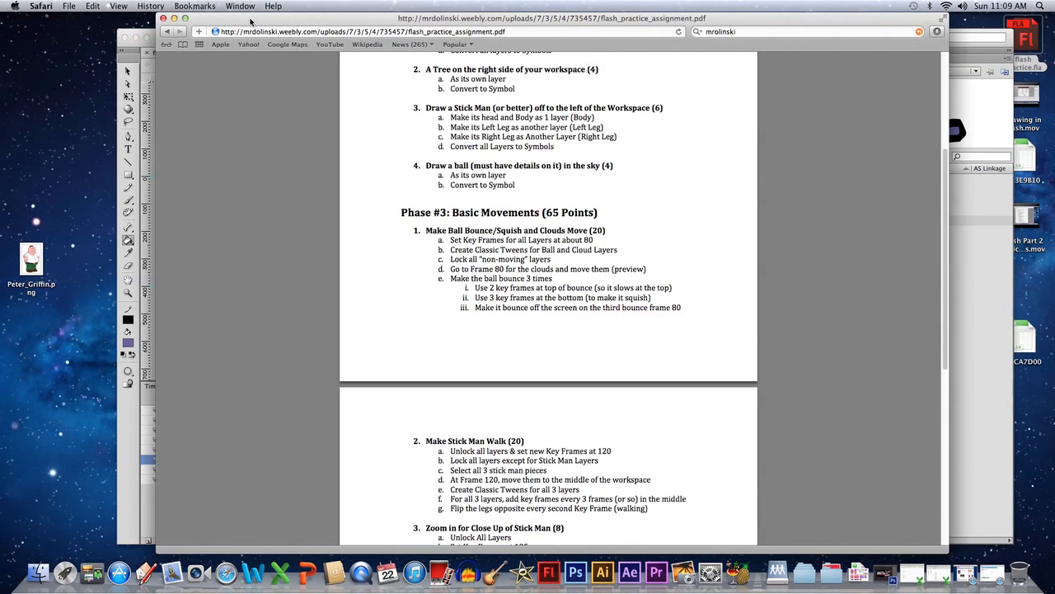
{"action": "scroll", "coordinate": [483, 247], "scroll_direction": "down", "scroll_amount": 5}
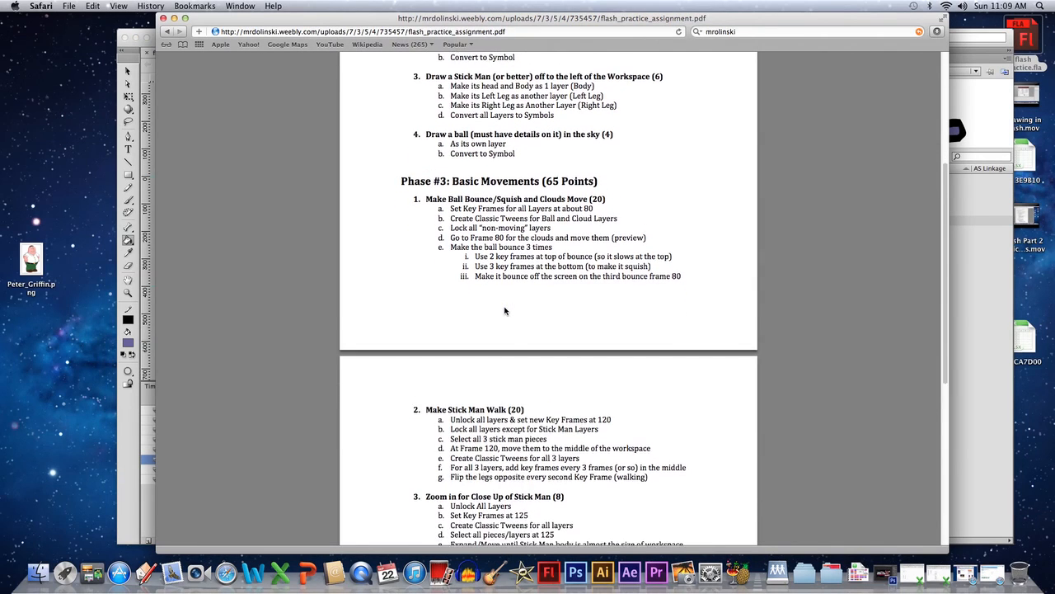
{"action": "scroll", "coordinate": [506, 310], "scroll_direction": "down", "scroll_amount": 3}
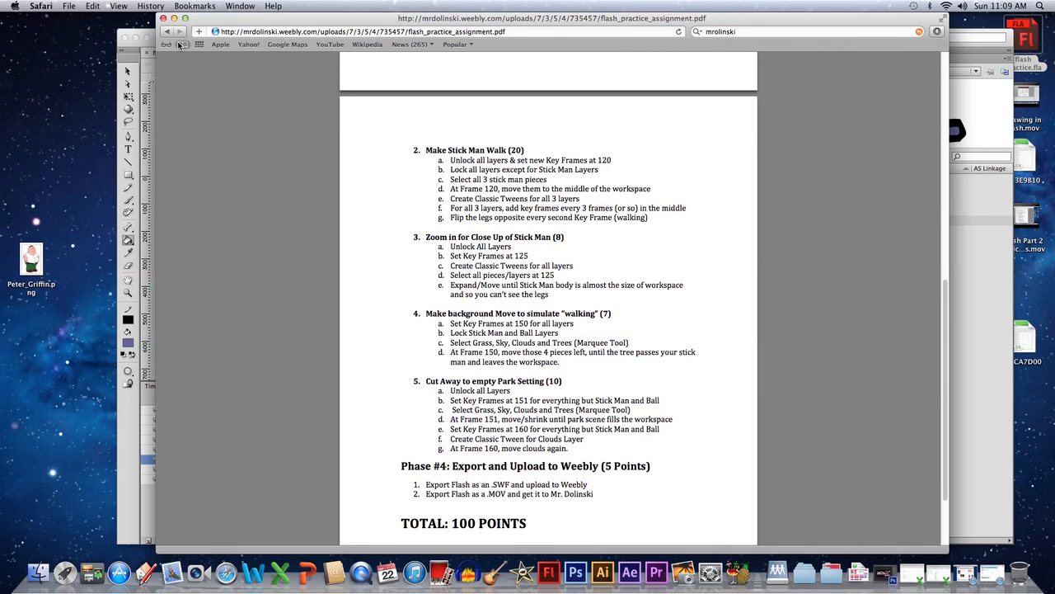
{"action": "left_click", "coordinate": [140, 33]}
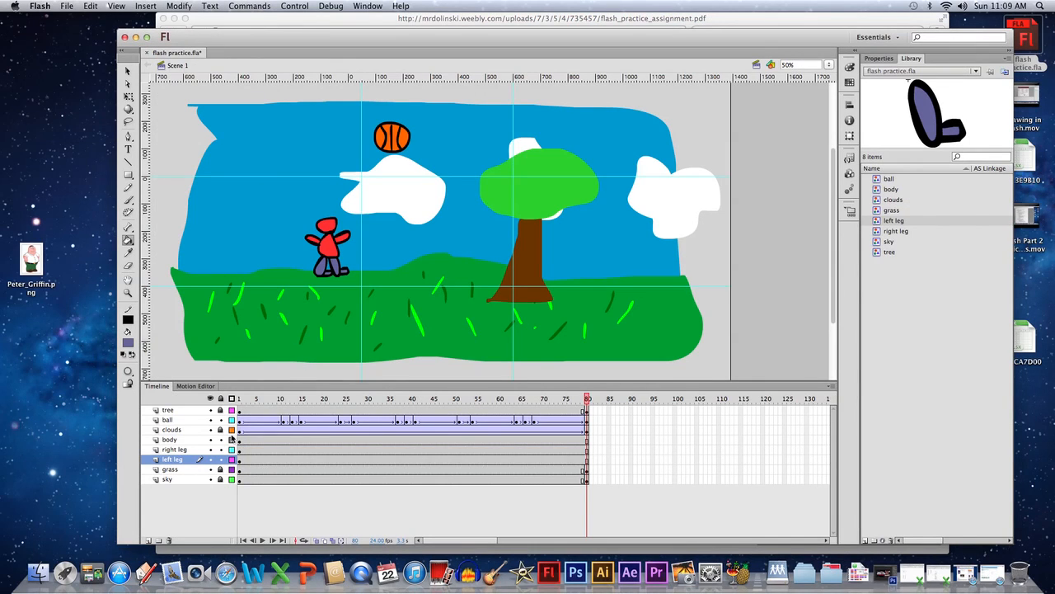
- Unlock the tree, clouds, grass and sky layers
{"action": "left_click", "coordinate": [220, 431]}
{"action": "left_click", "coordinate": [220, 470]}
{"action": "left_click", "coordinate": [220, 479]}
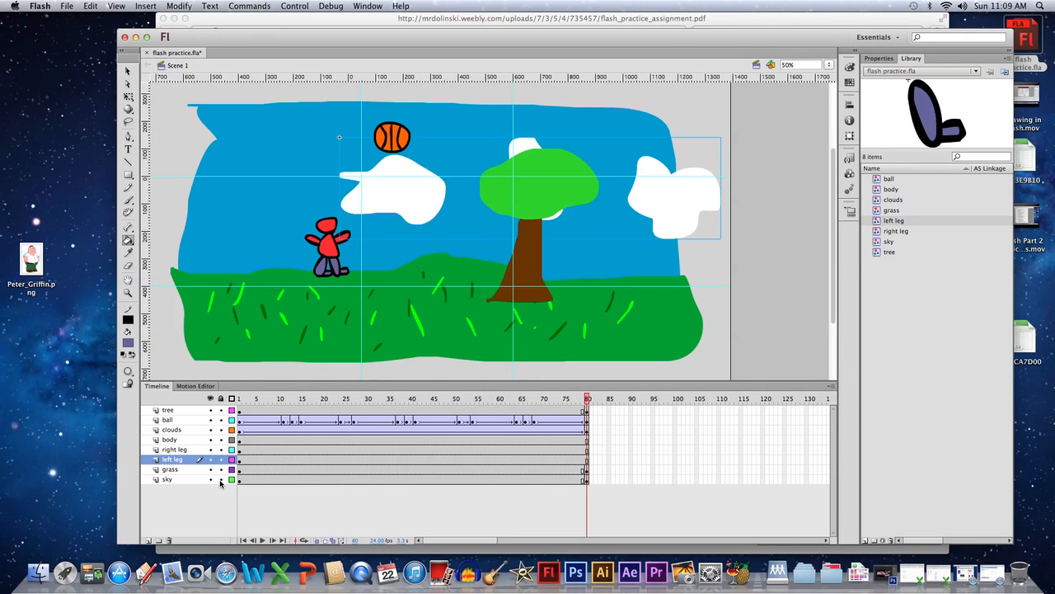
- Insert keyframes at frame 120 on all eight layers, from tree down to sky
{"action": "left_click_drag", "start_coordinate": [467, 540], "coordinate": [506, 540]}
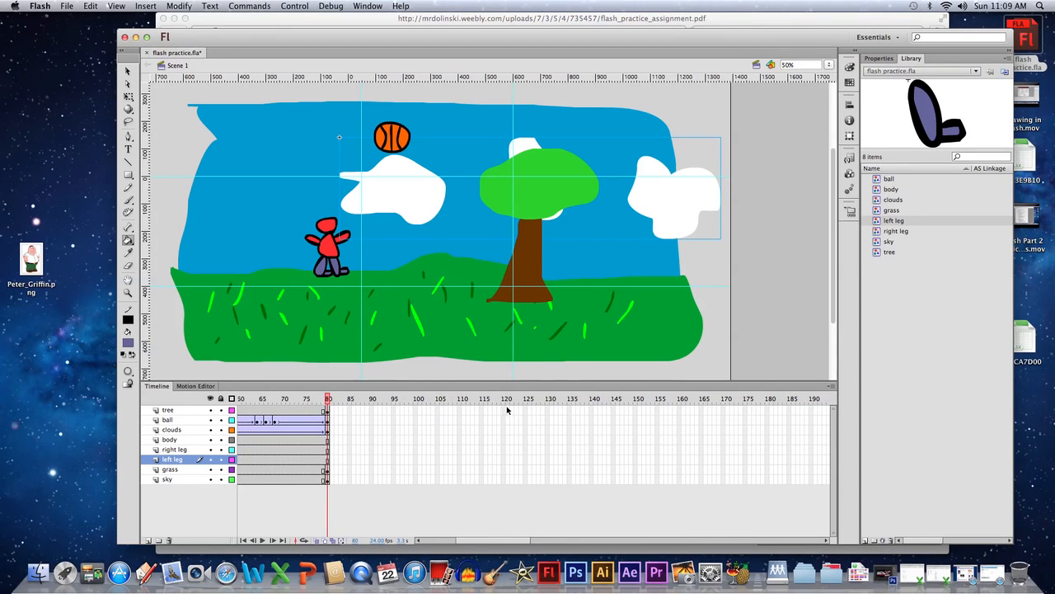
{"action": "left_click_drag", "start_coordinate": [504, 408], "coordinate": [505, 481]}
{"action": "right_click", "coordinate": [506, 483]}
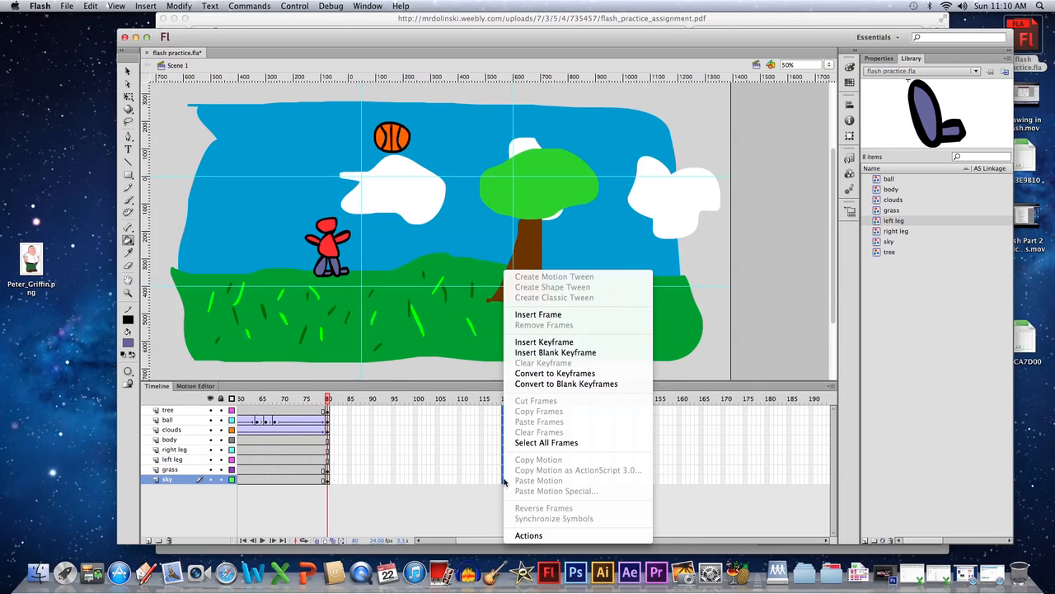
{"action": "left_click", "coordinate": [536, 340]}
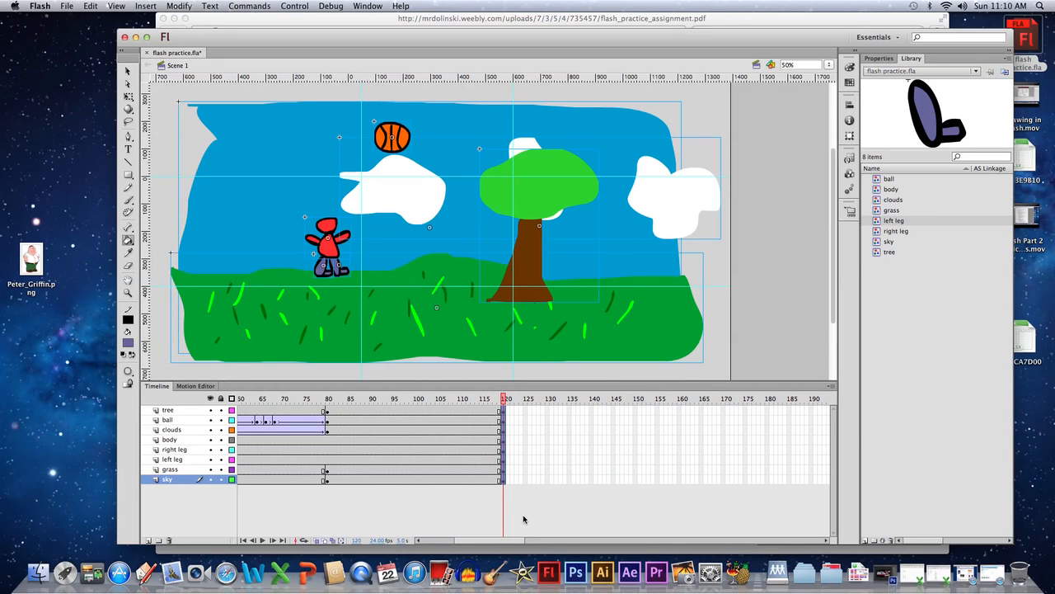
- Move the first keyframes of the body, right leg and left leg layers from frame 1 to frame 80
{"action": "left_click_drag", "start_coordinate": [505, 544], "coordinate": [465, 542]}
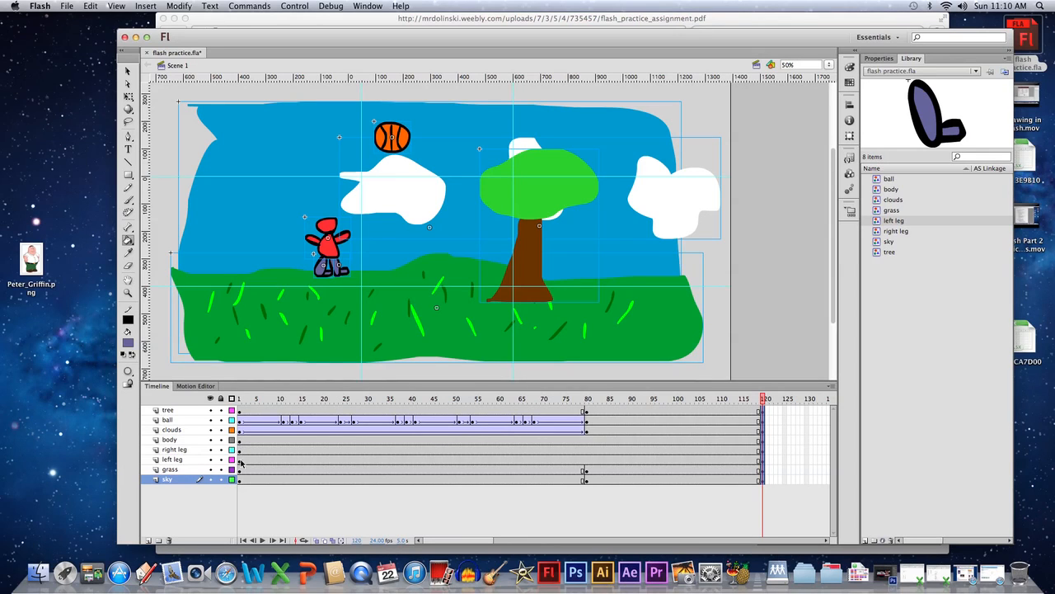
{"action": "left_click_drag", "start_coordinate": [239, 461], "coordinate": [587, 446]}
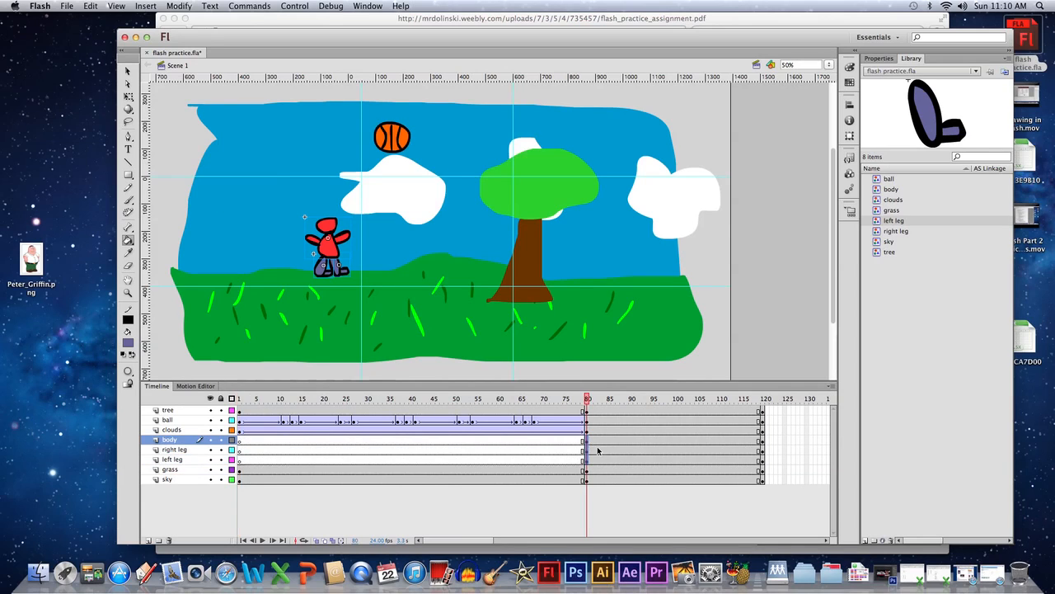
{"action": "left_click_drag", "start_coordinate": [522, 397], "coordinate": [587, 410]}
- Lock every layer except the three stick man layers, and move the clouds layer directly below the left leg layer
{"action": "left_click", "coordinate": [272, 19]}
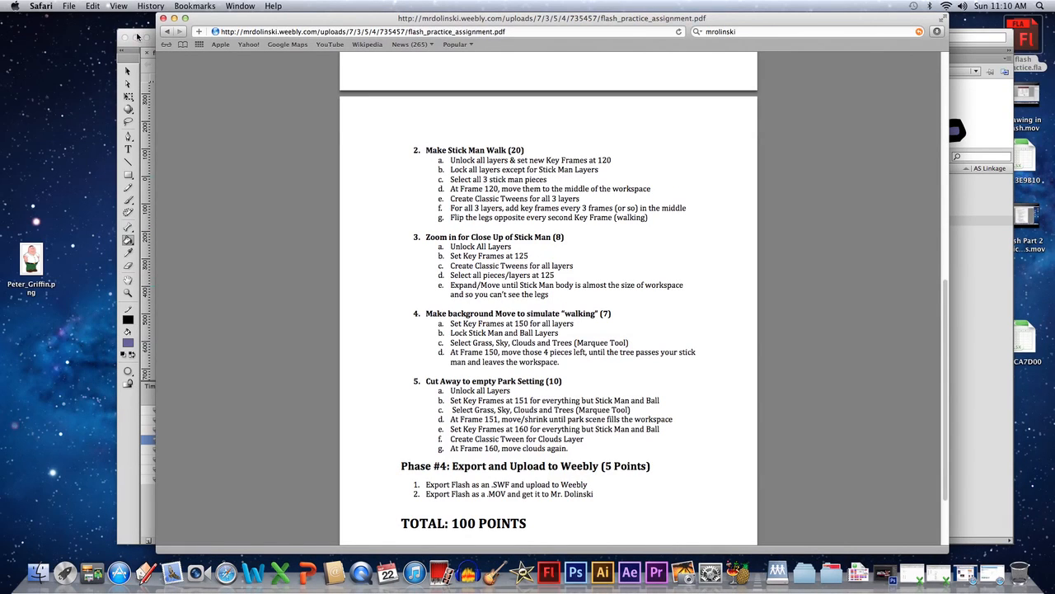
{"action": "left_click", "coordinate": [135, 35]}
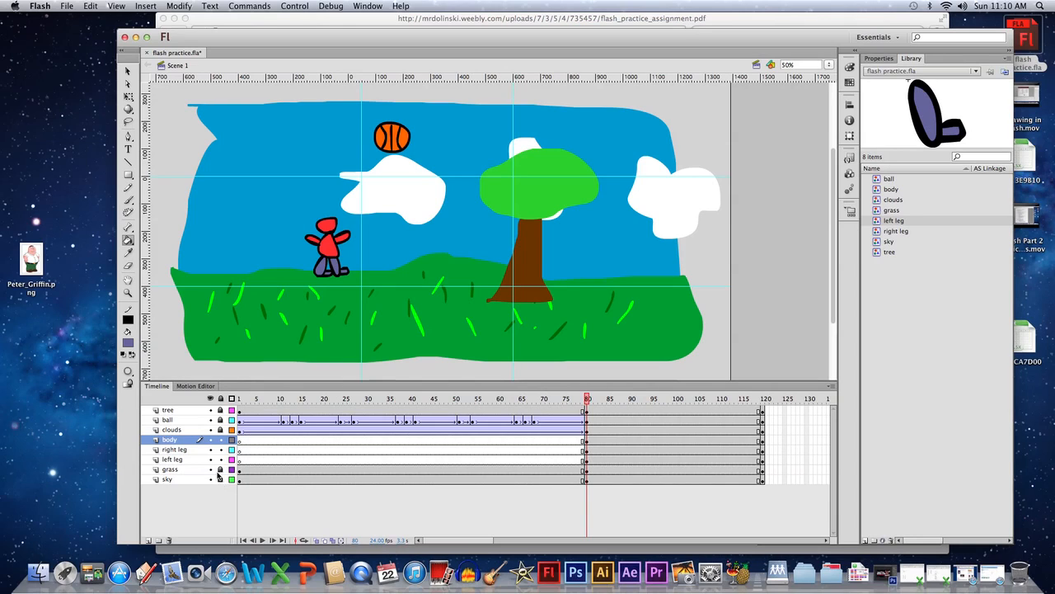
{"action": "left_click", "coordinate": [171, 430]}
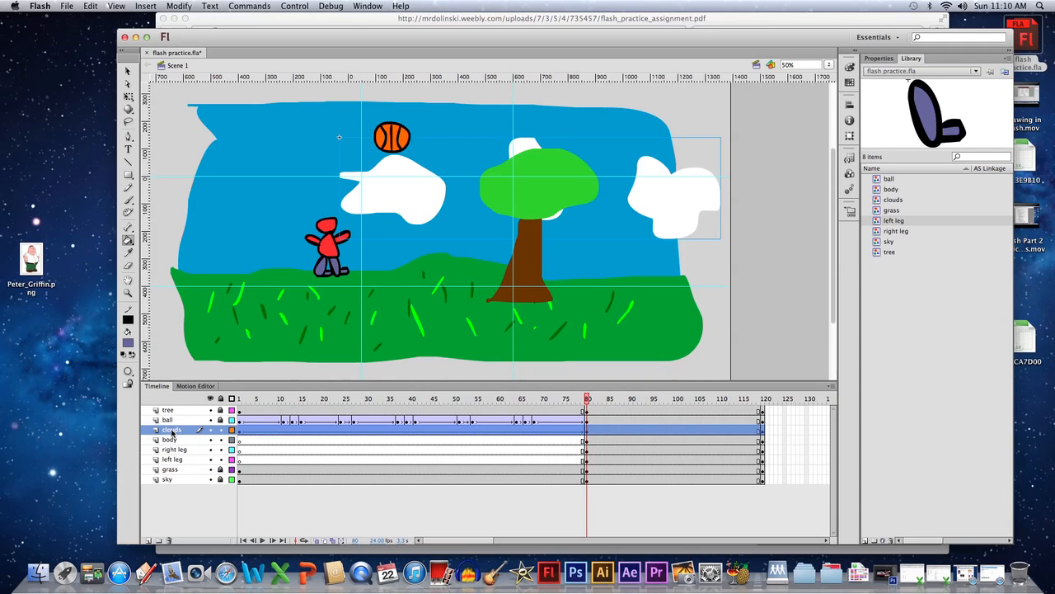
{"action": "left_click_drag", "start_coordinate": [172, 434], "coordinate": [180, 465]}
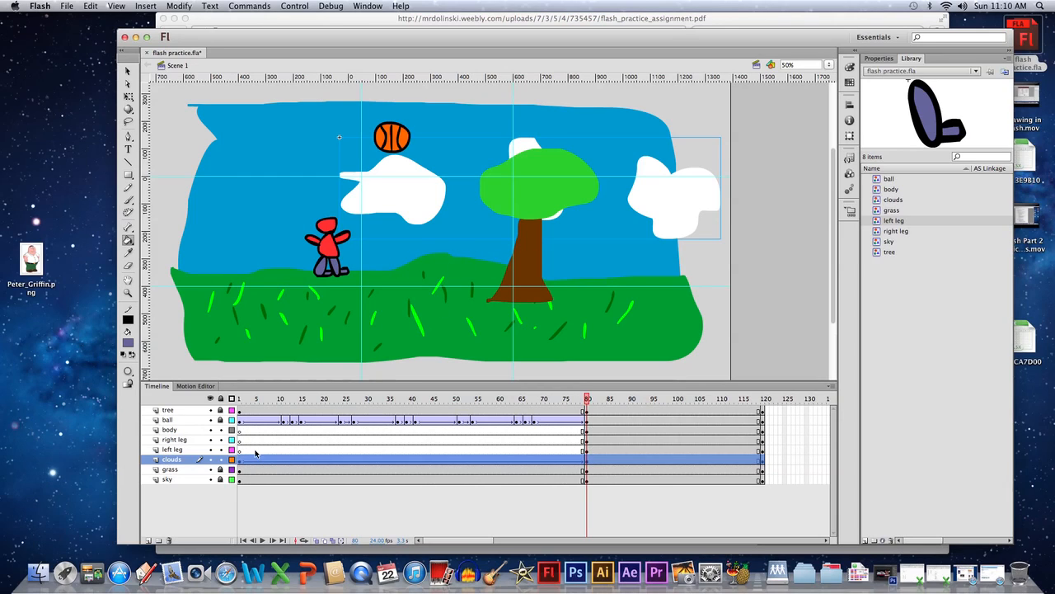
{"action": "left_click", "coordinate": [220, 459]}
- At frame 120, select the stick man's body and both legs together and move them to the middle of the workspace
{"action": "left_click", "coordinate": [632, 18]}
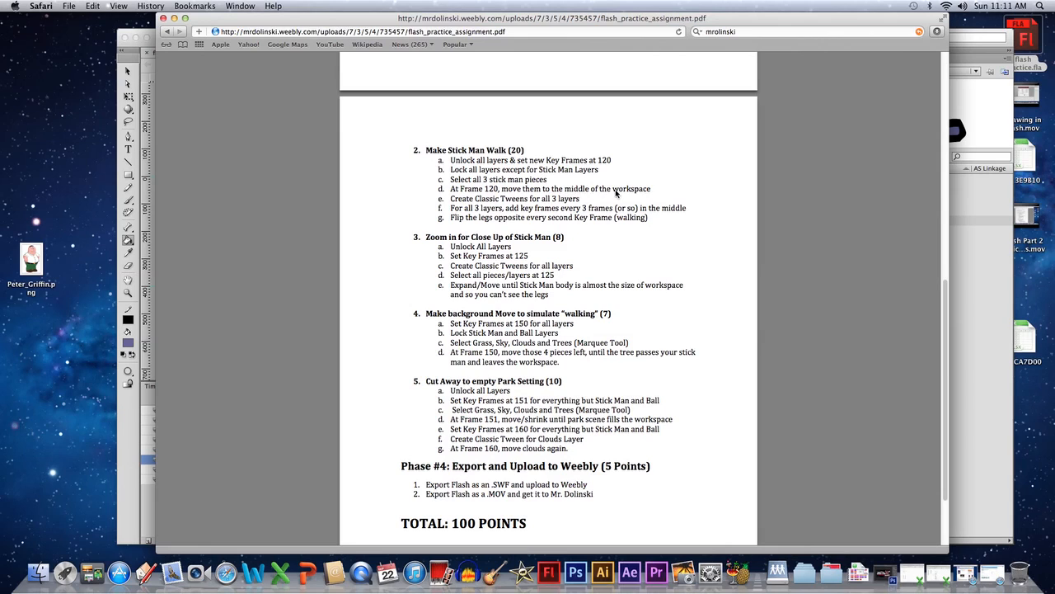
{"action": "left_click", "coordinate": [138, 35]}
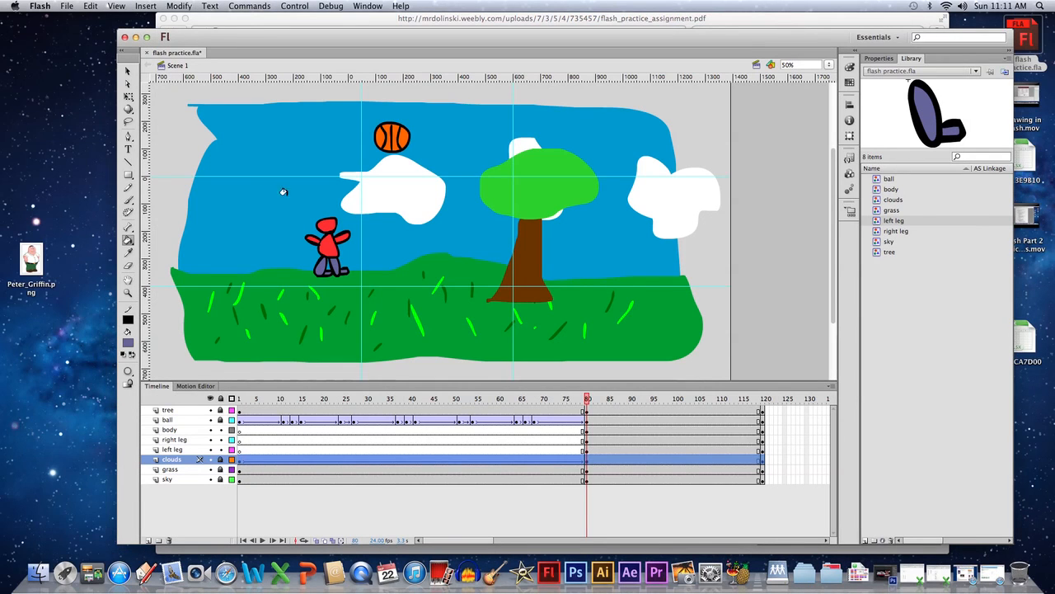
{"action": "key", "text": "q"}
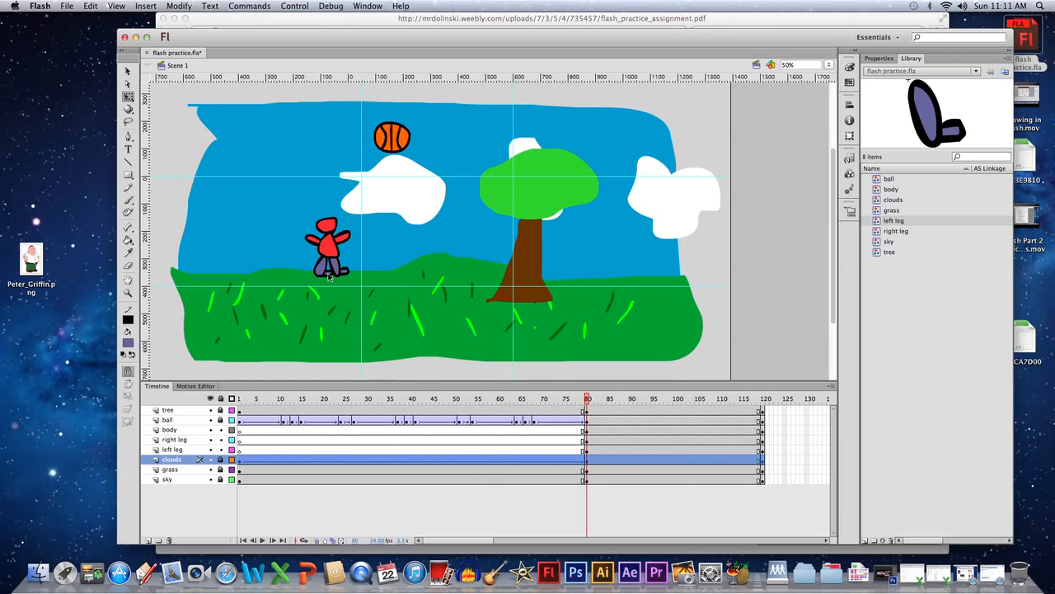
{"action": "left_click_drag", "start_coordinate": [593, 399], "coordinate": [758, 399]}
{"action": "left_click", "coordinate": [763, 431]}
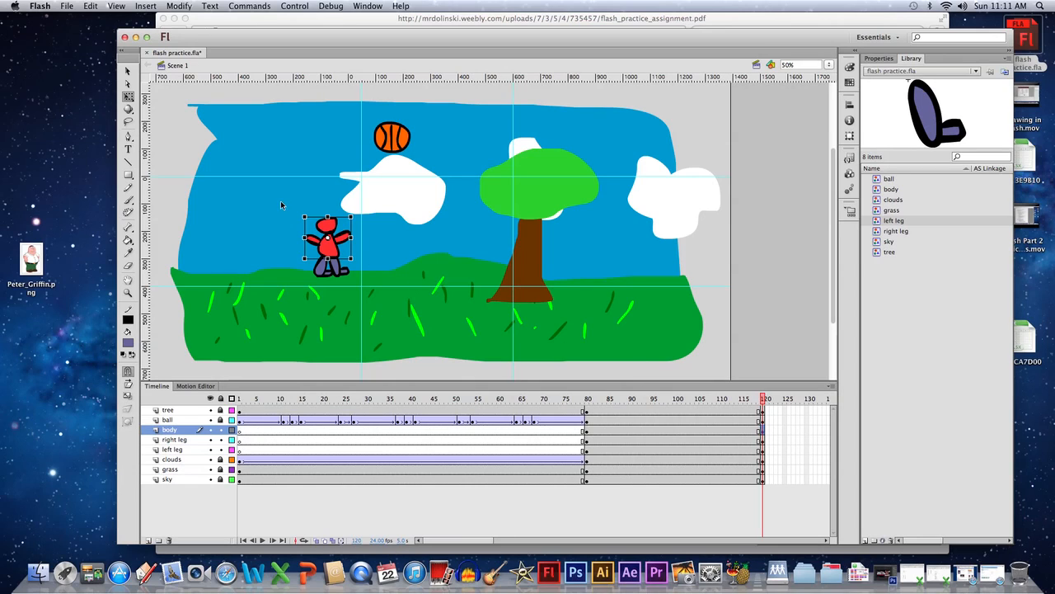
{"action": "left_click_drag", "start_coordinate": [281, 201], "coordinate": [376, 296]}
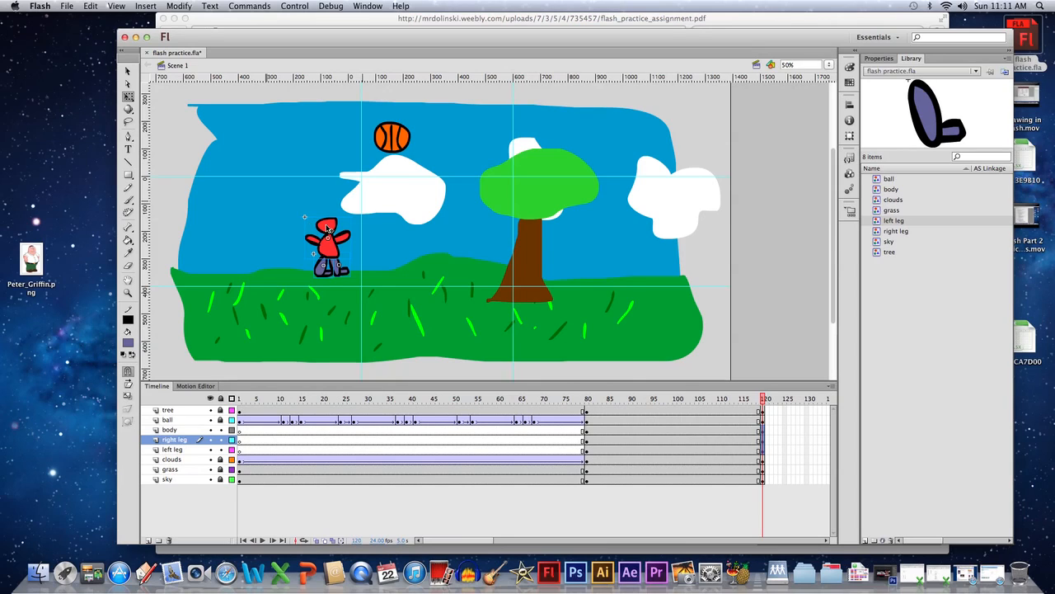
{"action": "left_click_drag", "start_coordinate": [327, 228], "coordinate": [453, 231]}
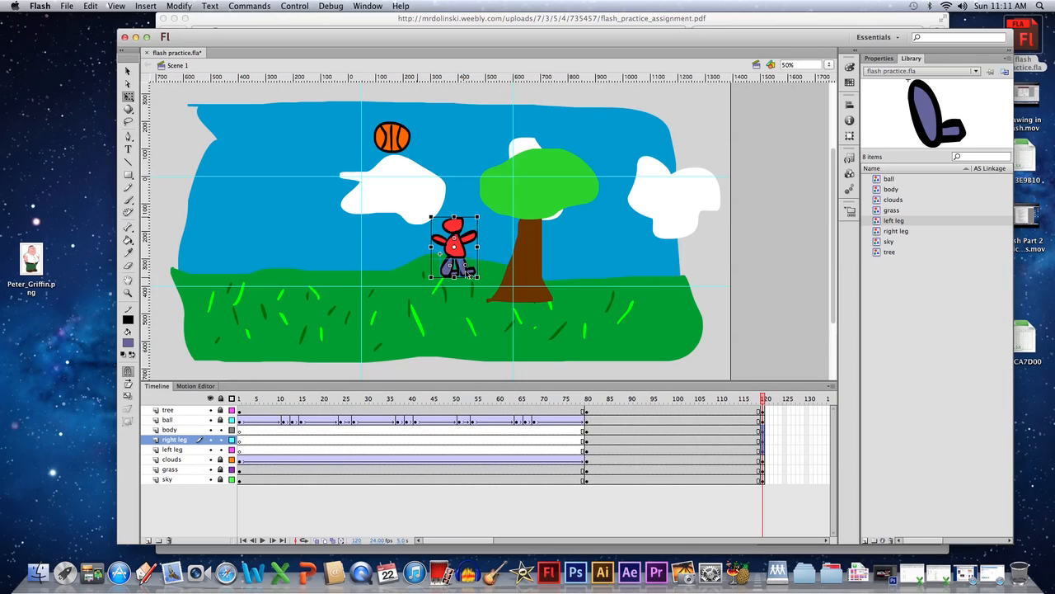
{"action": "left_click", "coordinate": [622, 399]}
{"action": "left_click_drag", "start_coordinate": [622, 400], "coordinate": [765, 400]}
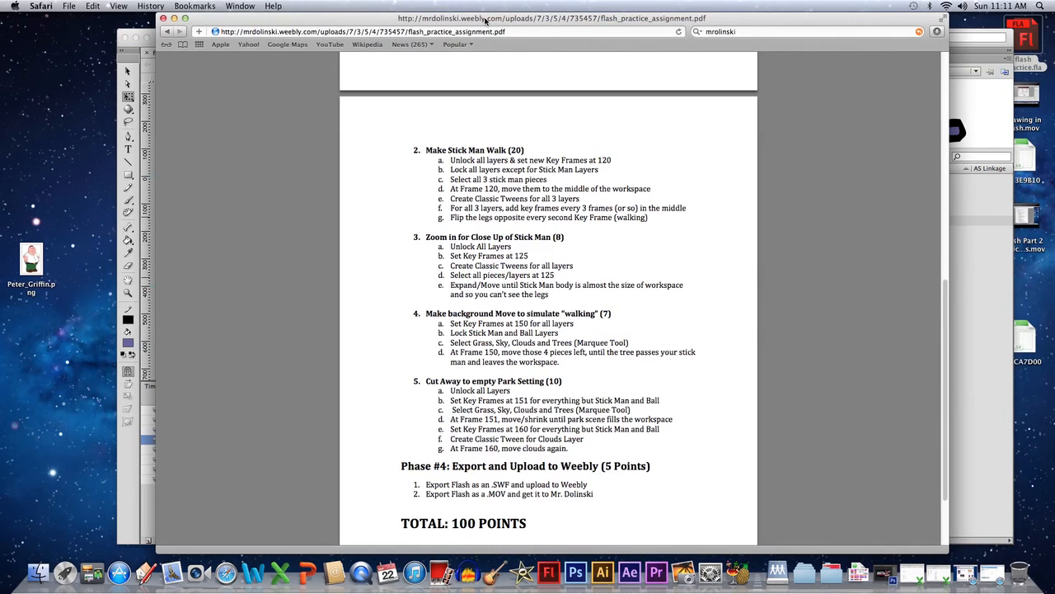
- Create classic tweens between frames 80 and 120 on the body, right leg and left leg layers, and preview the movement
{"action": "left_click", "coordinate": [486, 20]}
{"action": "left_click", "coordinate": [144, 33]}
{"action": "left_click", "coordinate": [587, 402]}
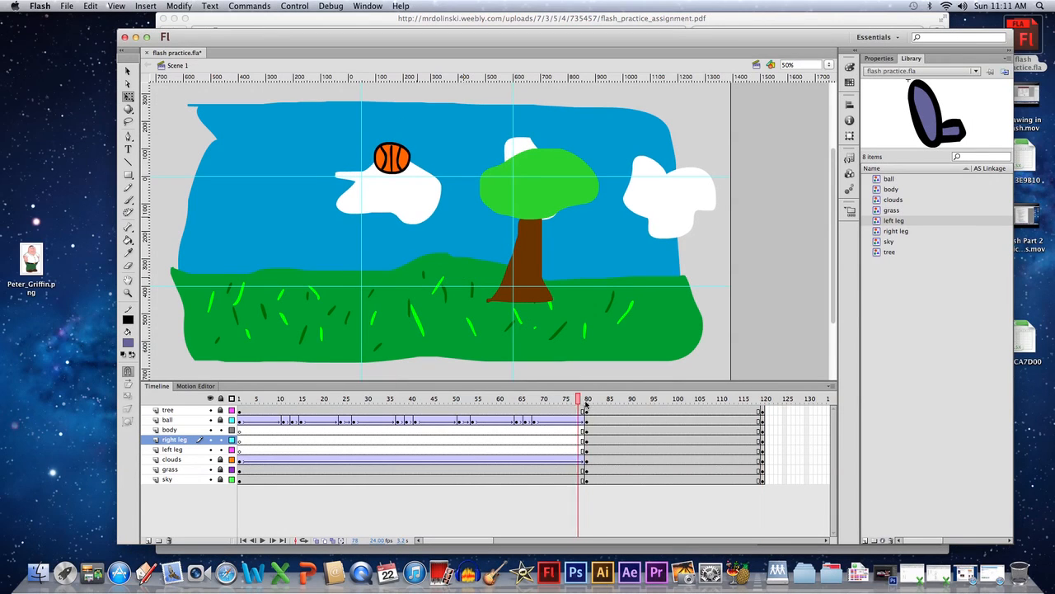
{"action": "left_click_drag", "start_coordinate": [586, 404], "coordinate": [765, 410]}
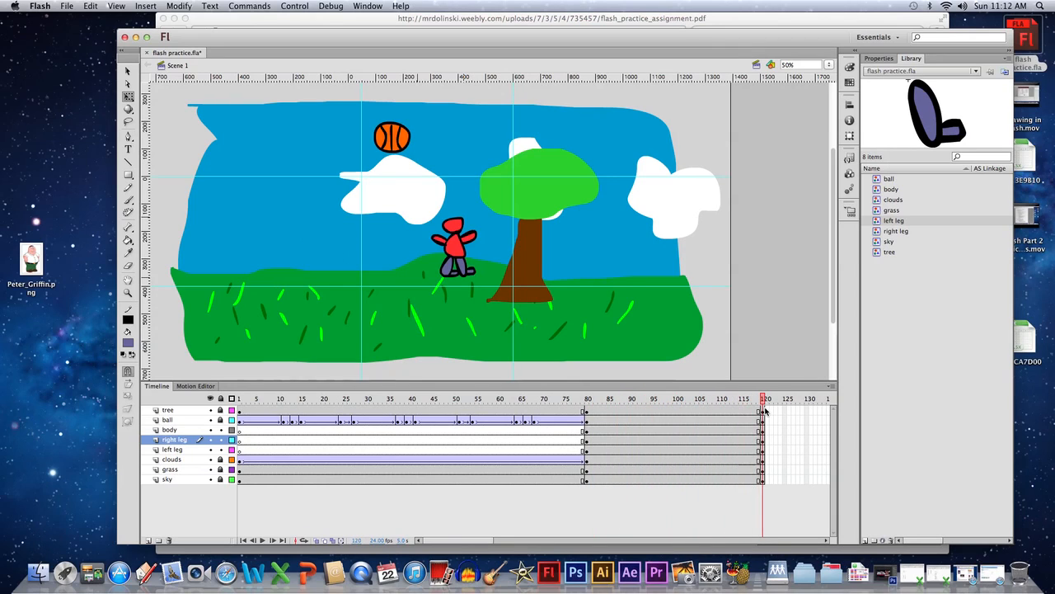
{"action": "left_click", "coordinate": [664, 439]}
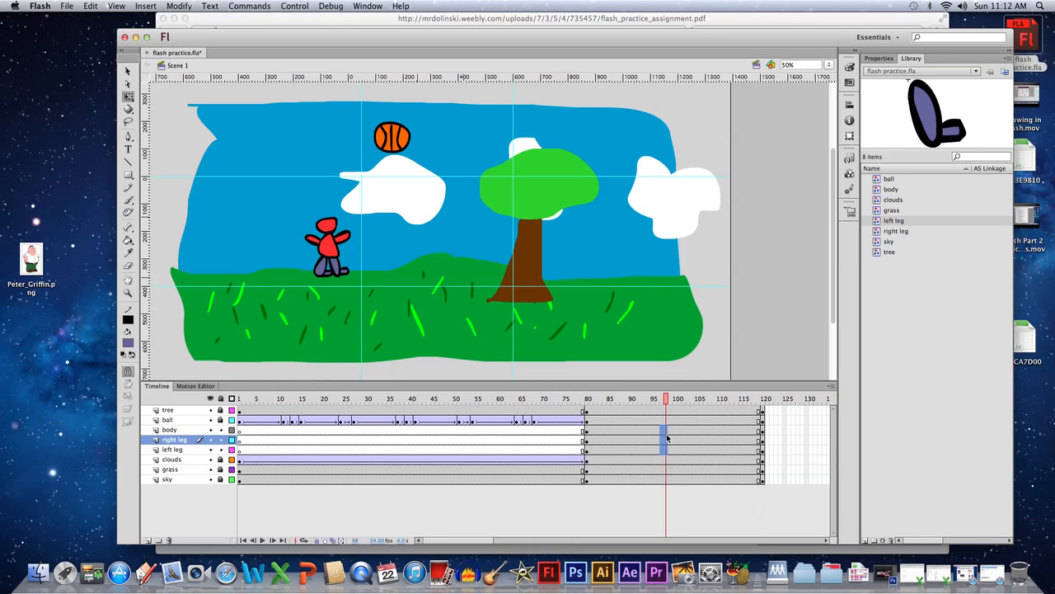
{"action": "left_click", "coordinate": [662, 449]}
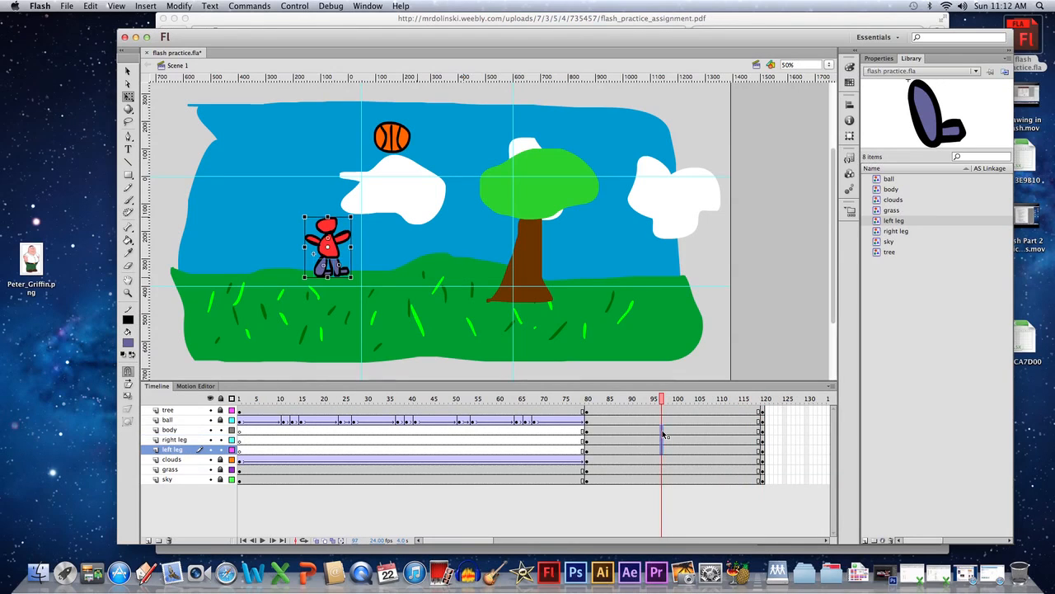
{"action": "right_click", "coordinate": [662, 449]}
{"action": "left_click", "coordinate": [709, 297]}
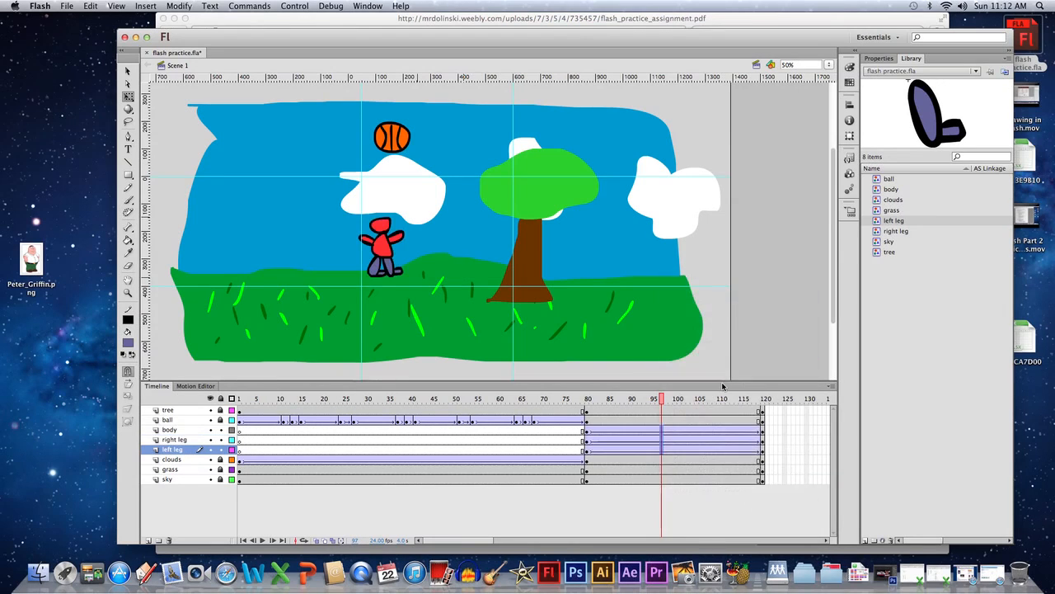
{"action": "left_click_drag", "start_coordinate": [659, 399], "coordinate": [728, 412]}
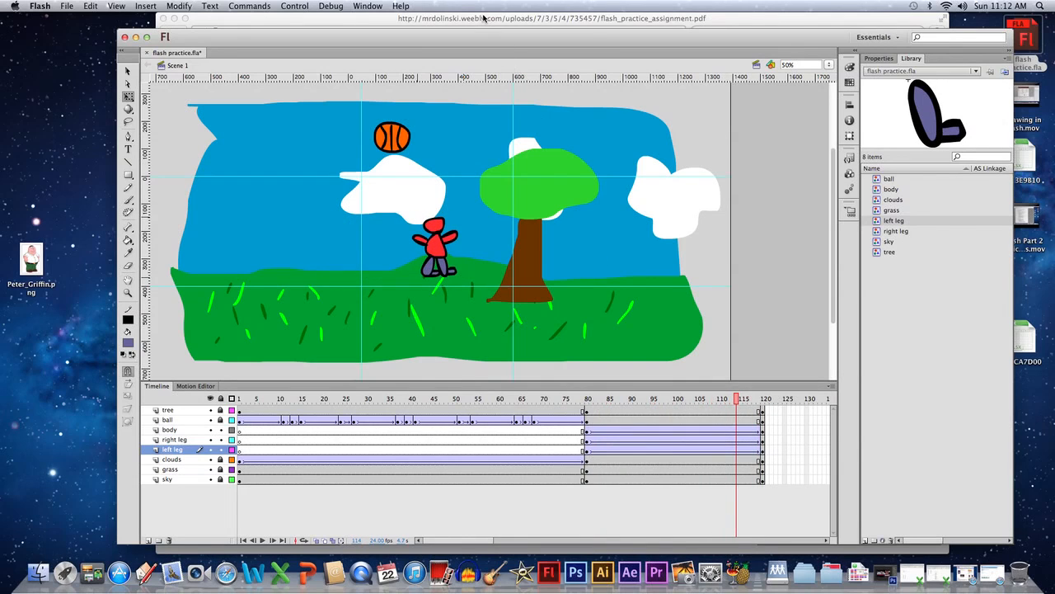
- Insert keyframes at frames 85, 91 and 96 on the body, right leg and left leg layers
{"action": "left_click", "coordinate": [484, 16]}
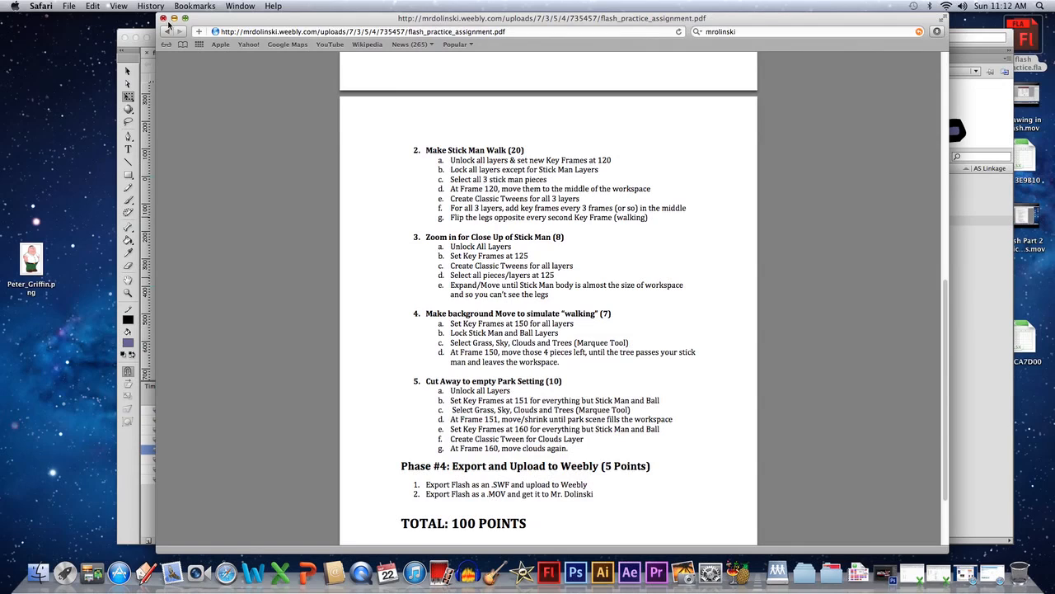
{"action": "left_click", "coordinate": [140, 34]}
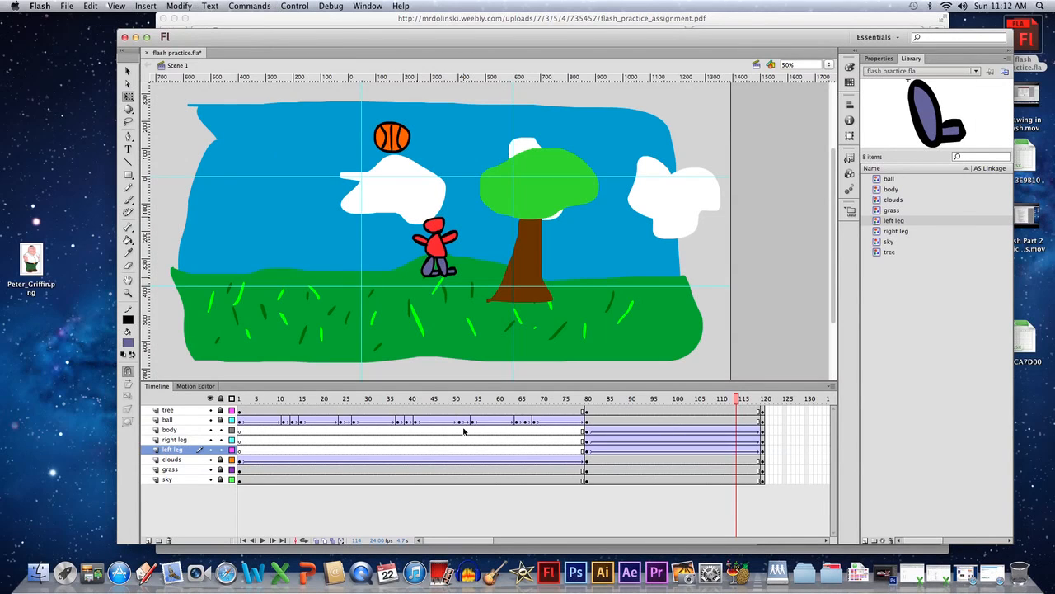
{"action": "left_click", "coordinate": [610, 429]}
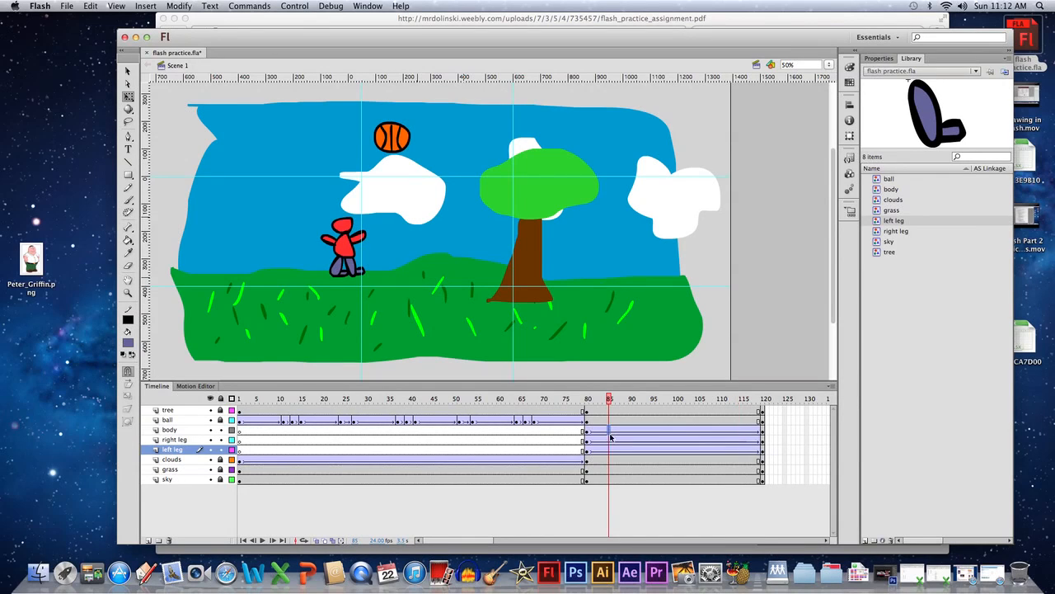
{"action": "right_click", "coordinate": [610, 454]}
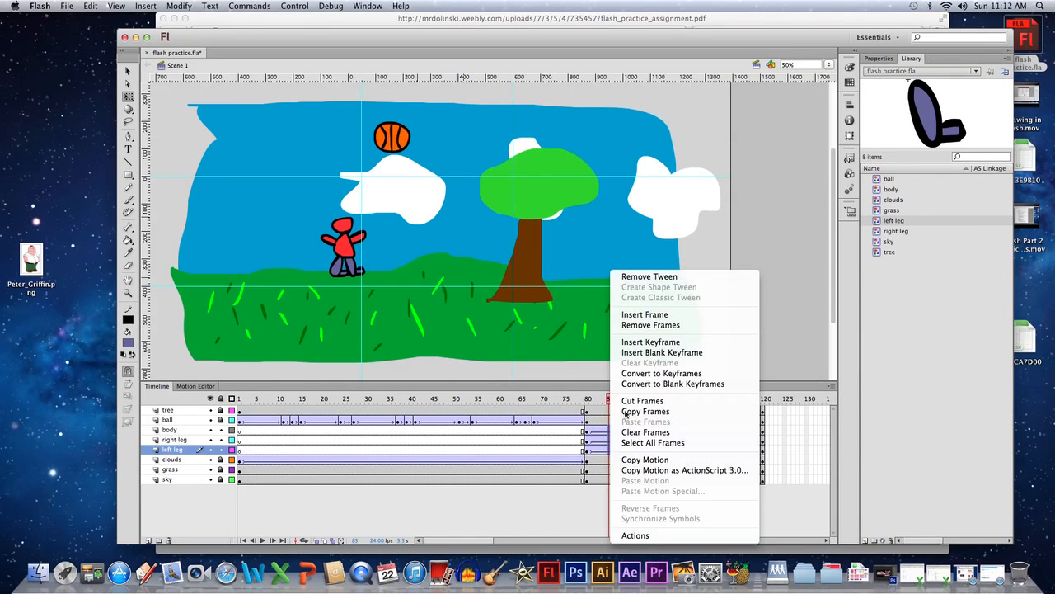
{"action": "left_click", "coordinate": [655, 343]}
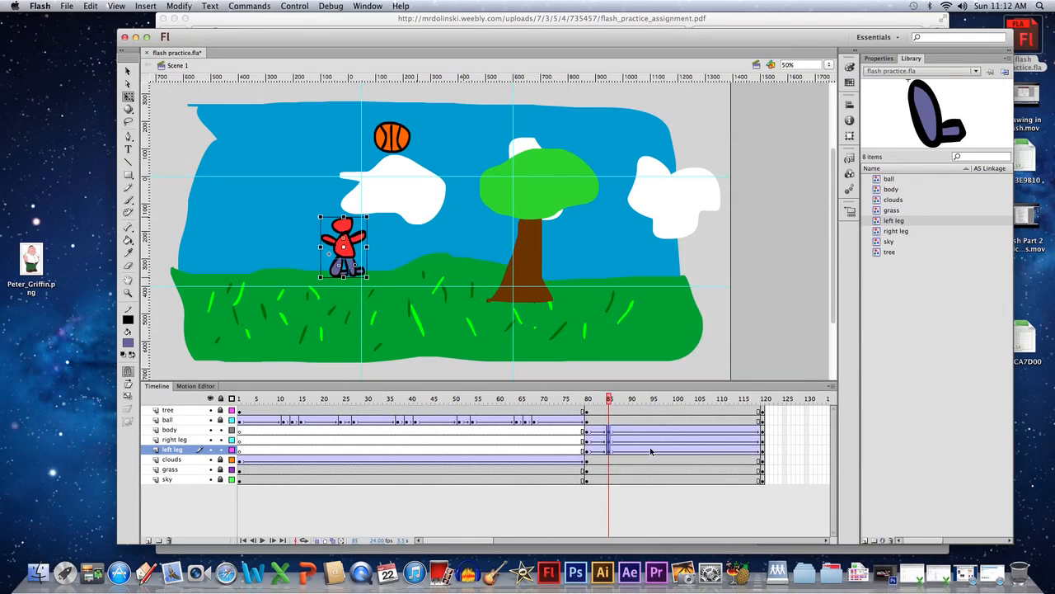
{"action": "left_click_drag", "start_coordinate": [635, 439], "coordinate": [635, 448]}
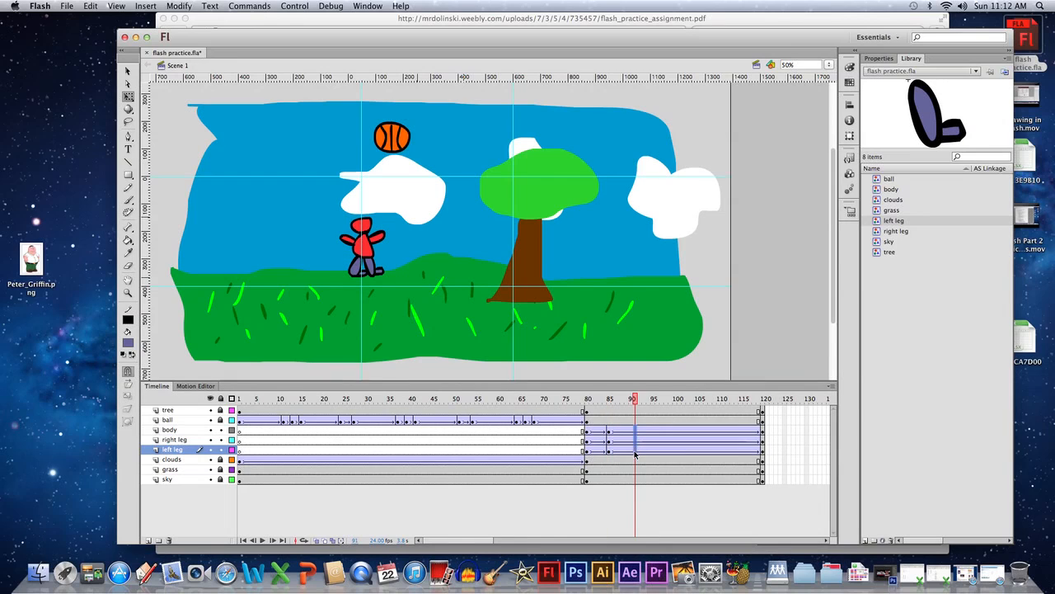
{"action": "right_click", "coordinate": [635, 455]}
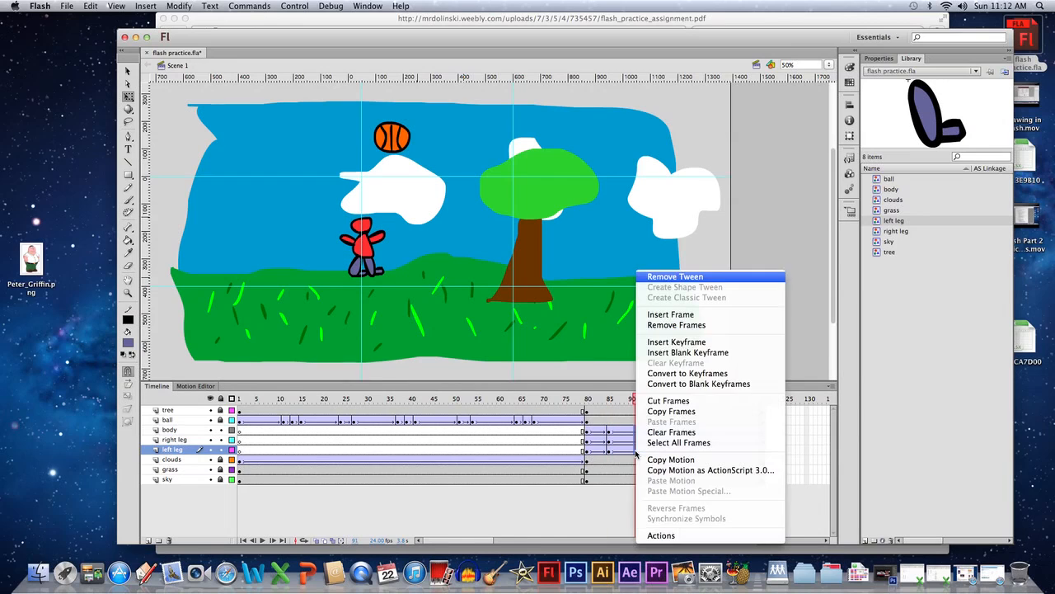
{"action": "left_click", "coordinate": [681, 343]}
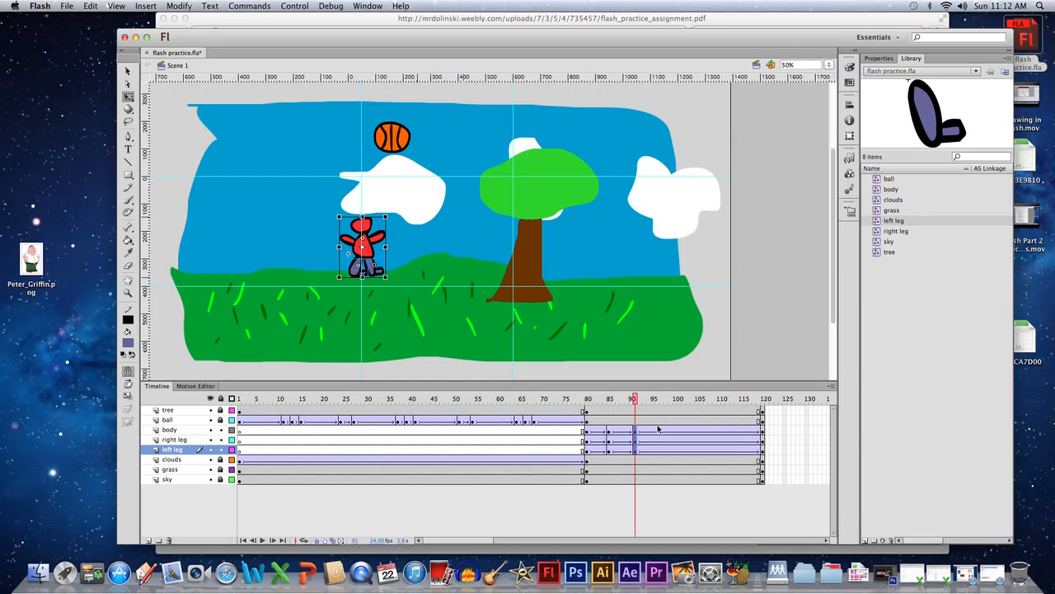
{"action": "left_click_drag", "start_coordinate": [657, 427], "coordinate": [658, 453]}
{"action": "right_click", "coordinate": [659, 454]}
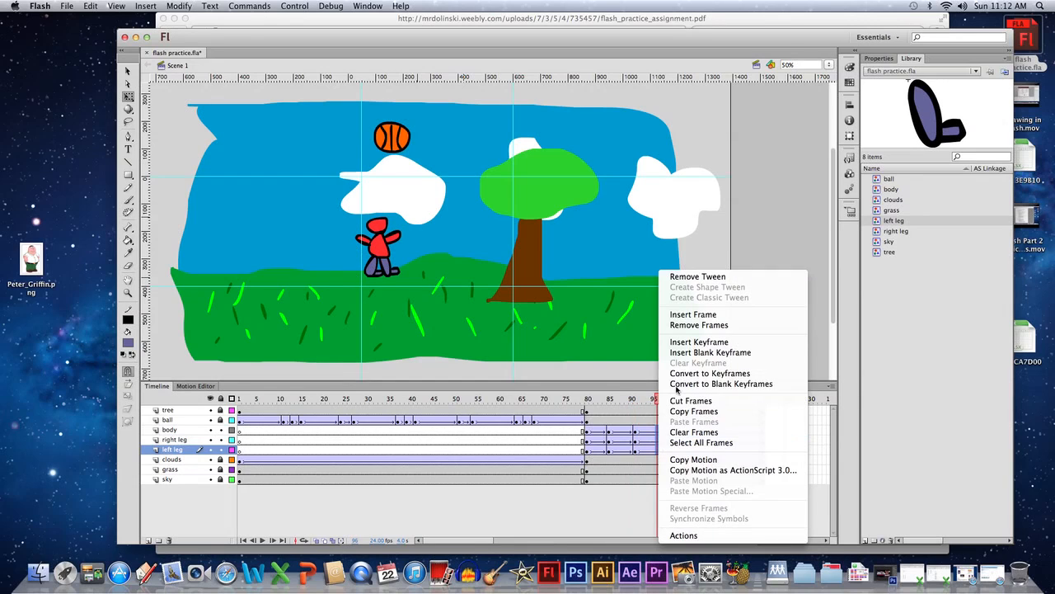
{"action": "left_click", "coordinate": [682, 341]}
- Insert keyframes at frames 101, 106, 111 and 115 on the three stick man layers, and preview the walk
{"action": "left_click_drag", "start_coordinate": [681, 431], "coordinate": [681, 452]}
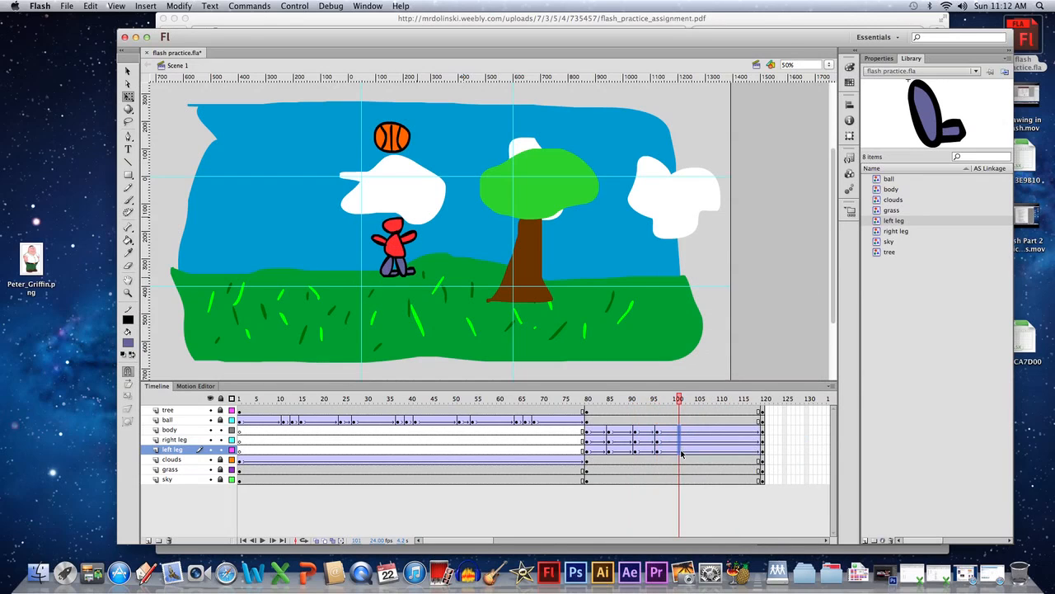
{"action": "right_click", "coordinate": [682, 454]}
{"action": "left_click", "coordinate": [724, 341]}
{"action": "left_click_drag", "start_coordinate": [700, 430], "coordinate": [702, 451]}
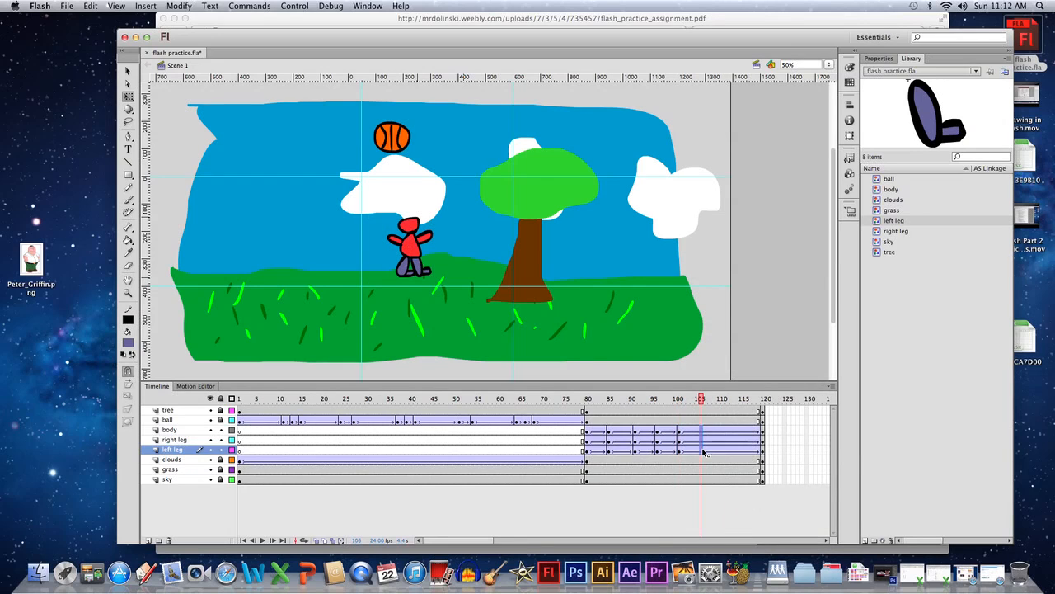
{"action": "right_click", "coordinate": [701, 451]}
{"action": "left_click", "coordinate": [742, 341]}
{"action": "left_click_drag", "start_coordinate": [723, 428], "coordinate": [724, 451]}
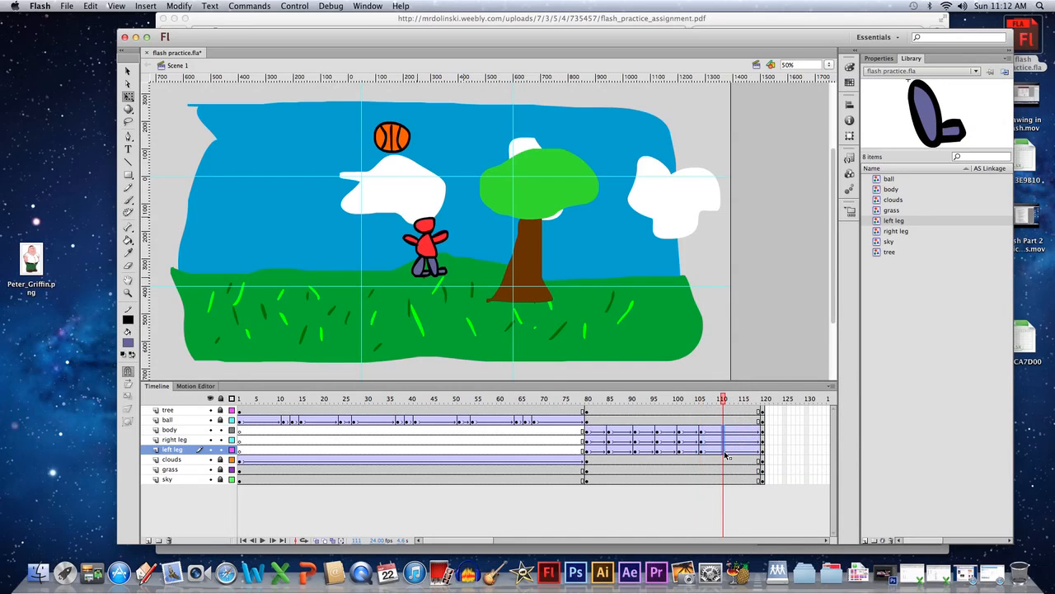
{"action": "right_click", "coordinate": [724, 451]}
{"action": "left_click", "coordinate": [767, 341]}
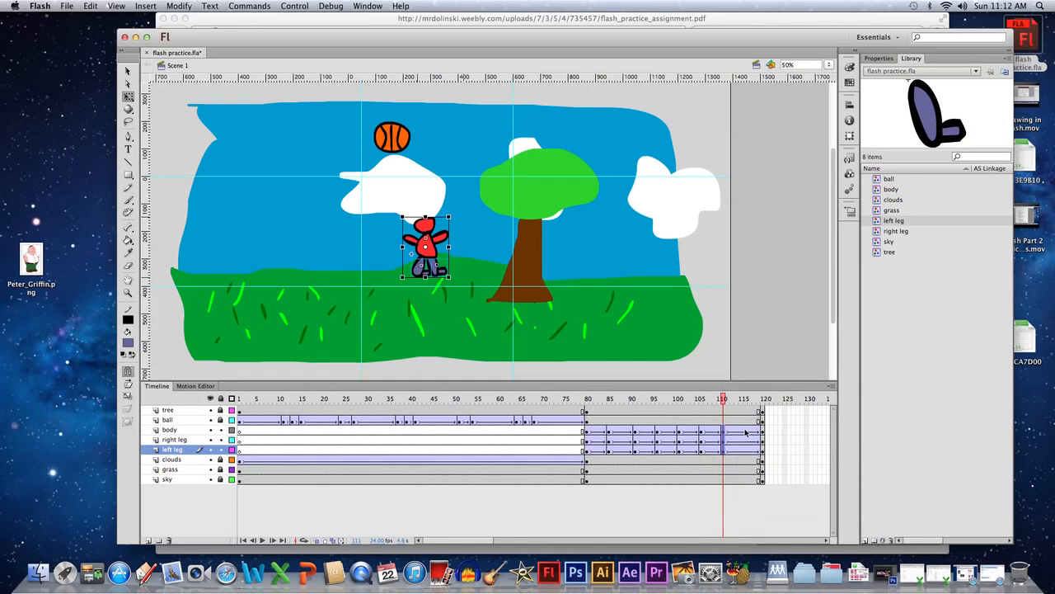
{"action": "left_click_drag", "start_coordinate": [743, 429], "coordinate": [743, 451]}
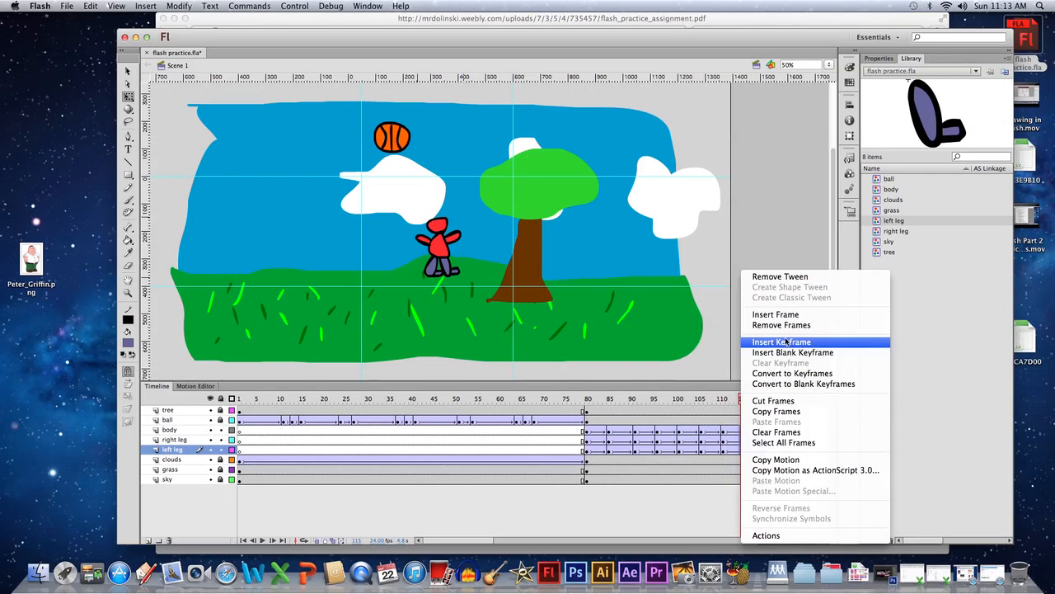
{"action": "left_click", "coordinate": [789, 343]}
{"action": "left_click", "coordinate": [790, 439]}
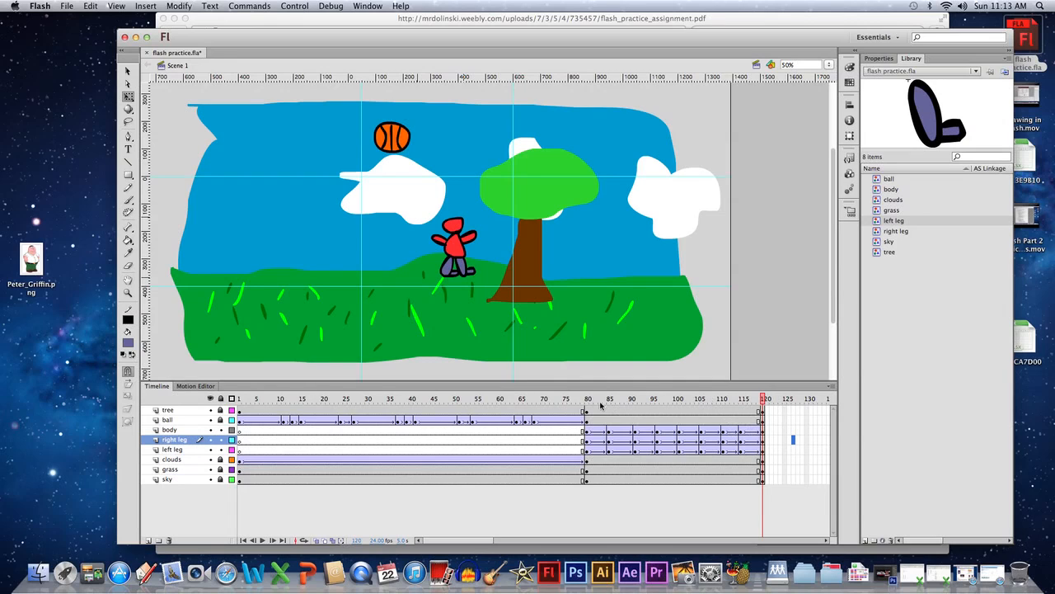
{"action": "left_click_drag", "start_coordinate": [592, 403], "coordinate": [764, 408]}
{"action": "mouse_move", "coordinate": [614, 404]}
{"action": "left_mouse_down"}
{"action": "mouse_move", "coordinate": [582, 403]}
{"action": "mouse_move", "coordinate": [760, 404]}
{"action": "mouse_move", "coordinate": [569, 403]}
{"action": "mouse_move", "coordinate": [741, 402]}
{"action": "mouse_move", "coordinate": [595, 410]}
{"action": "left_mouse_up"}
- Examine the right leg and left leg at keyframe 80 with the stage magnified to 100%
{"action": "left_click", "coordinate": [584, 441]}
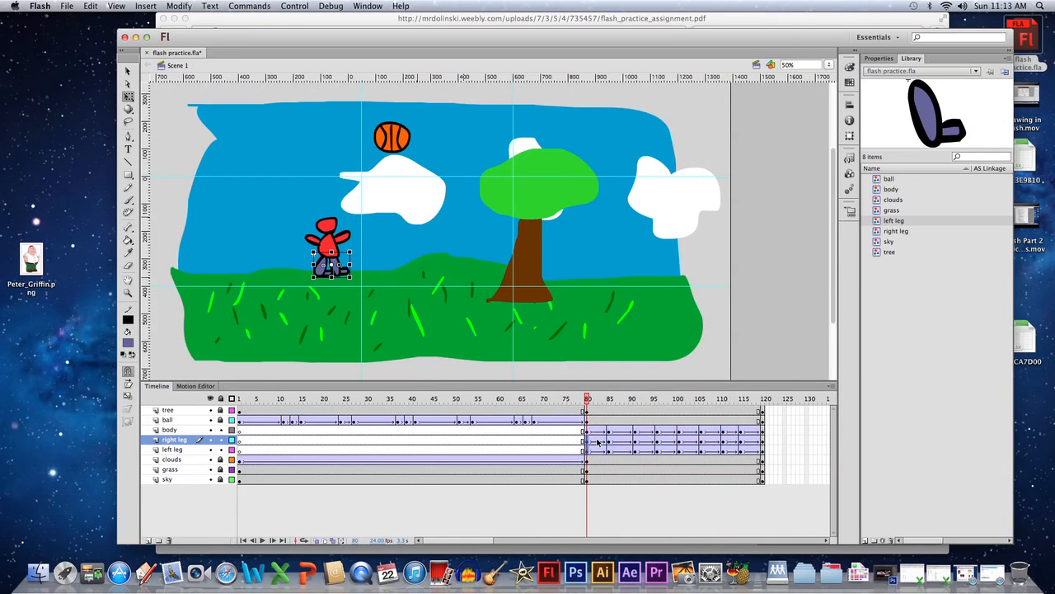
{"action": "left_click", "coordinate": [596, 443]}
{"action": "left_click", "coordinate": [586, 443]}
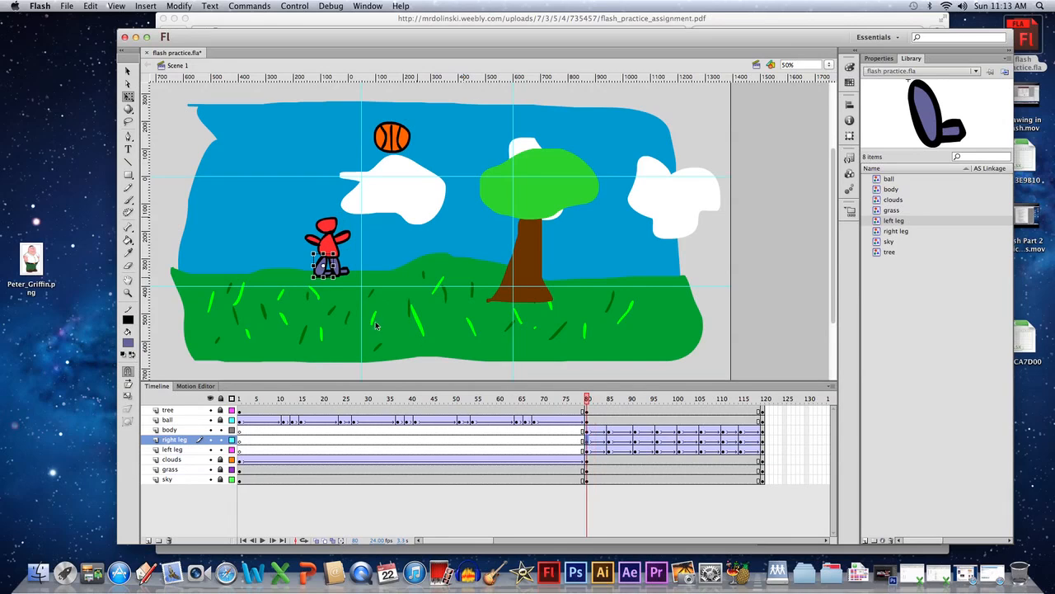
{"action": "left_click", "coordinate": [591, 450]}
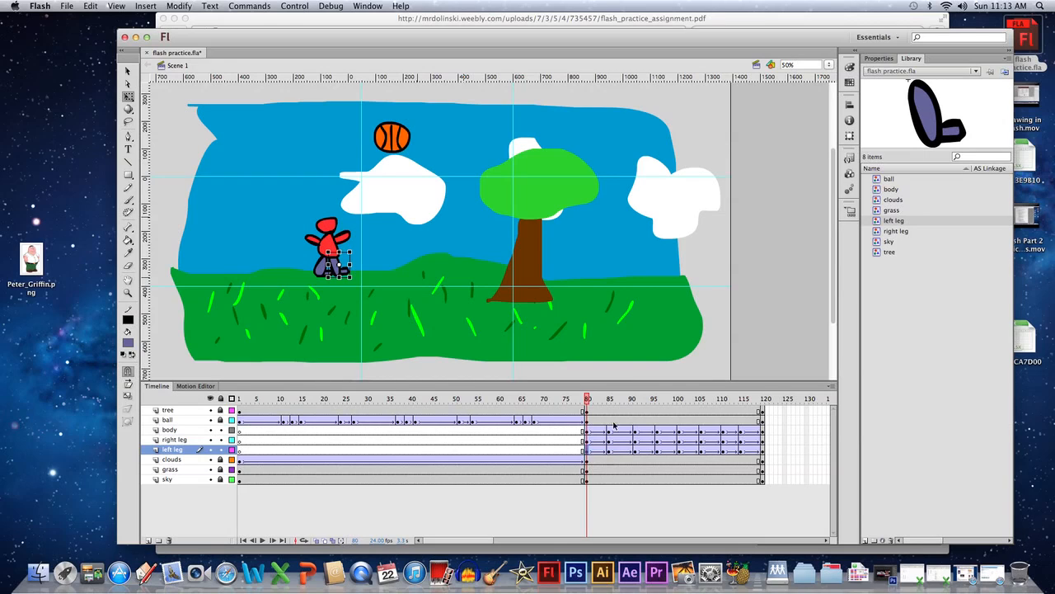
{"action": "left_click", "coordinate": [828, 64]}
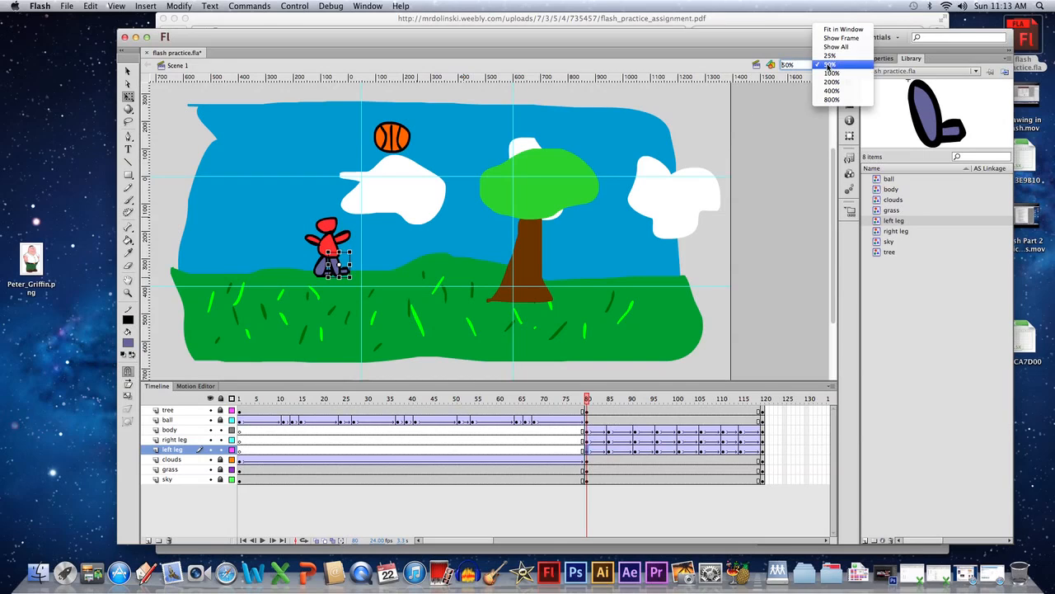
{"action": "left_click", "coordinate": [837, 75]}
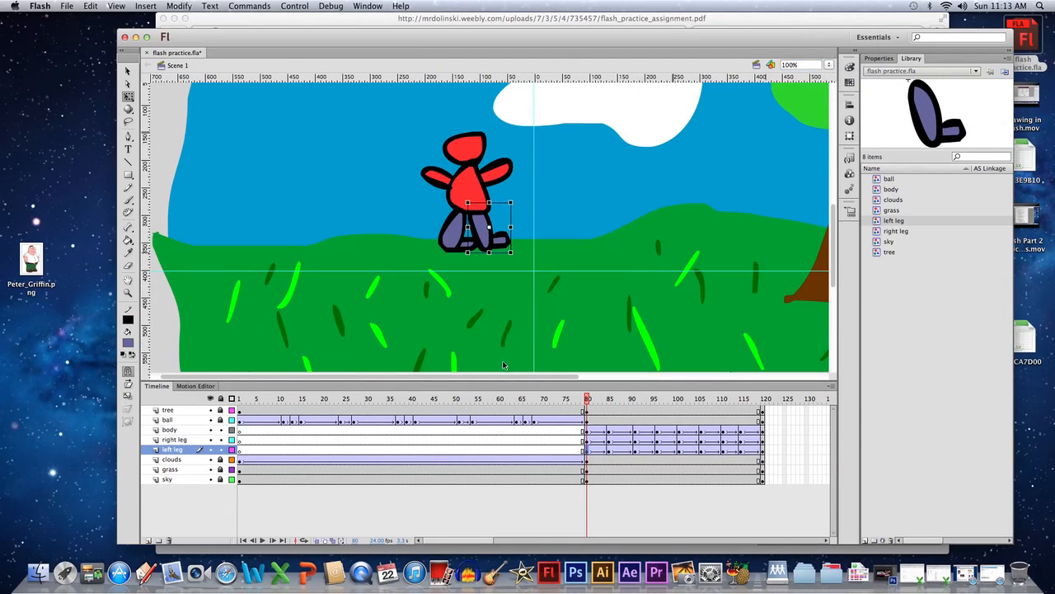
{"action": "left_click_drag", "start_coordinate": [467, 379], "coordinate": [546, 382]}
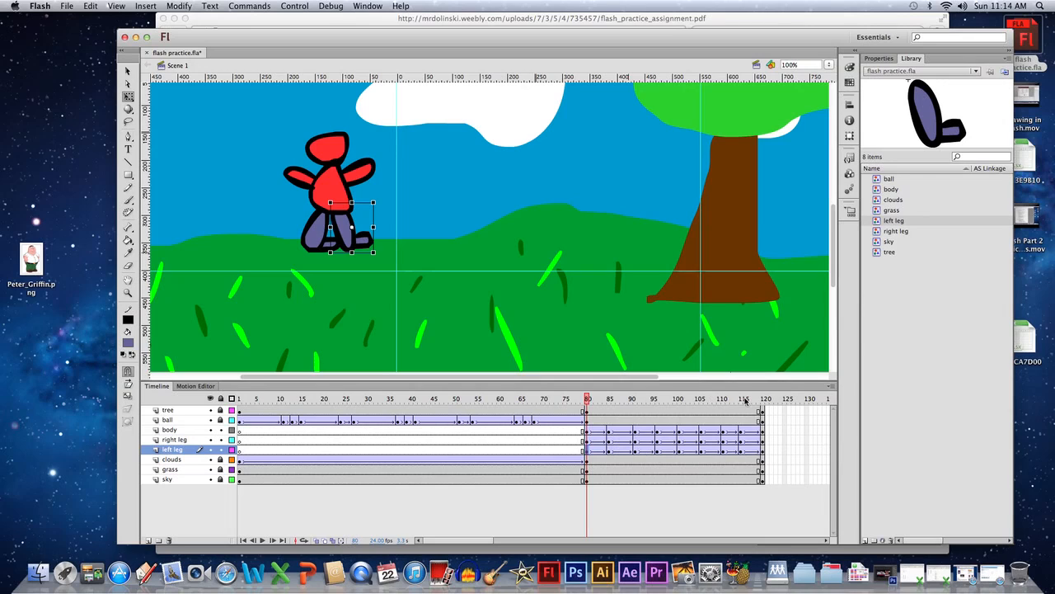
{"action": "left_click", "coordinate": [587, 440]}
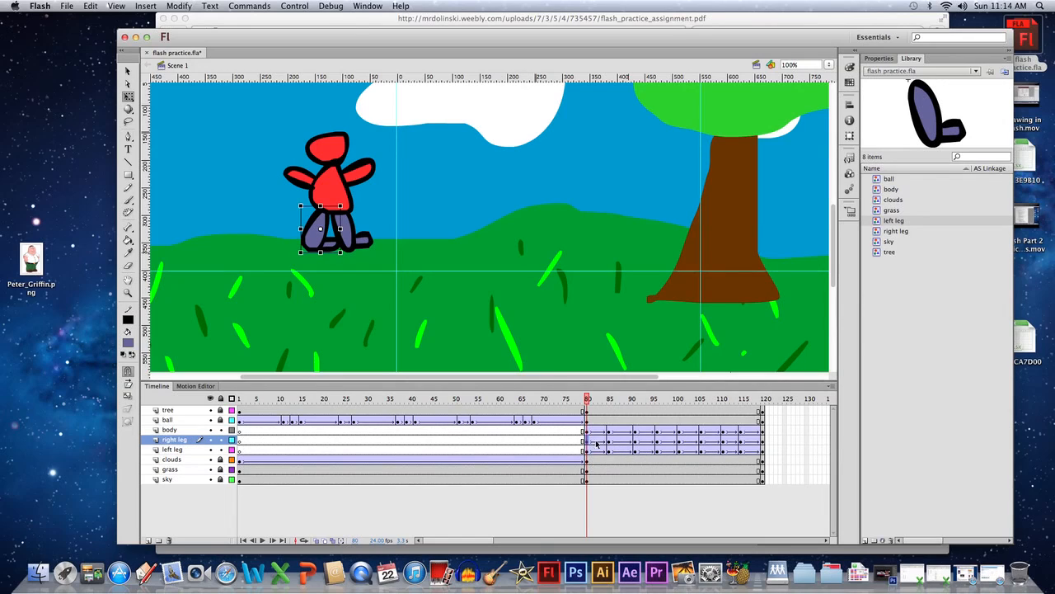
{"action": "left_click", "coordinate": [587, 452]}
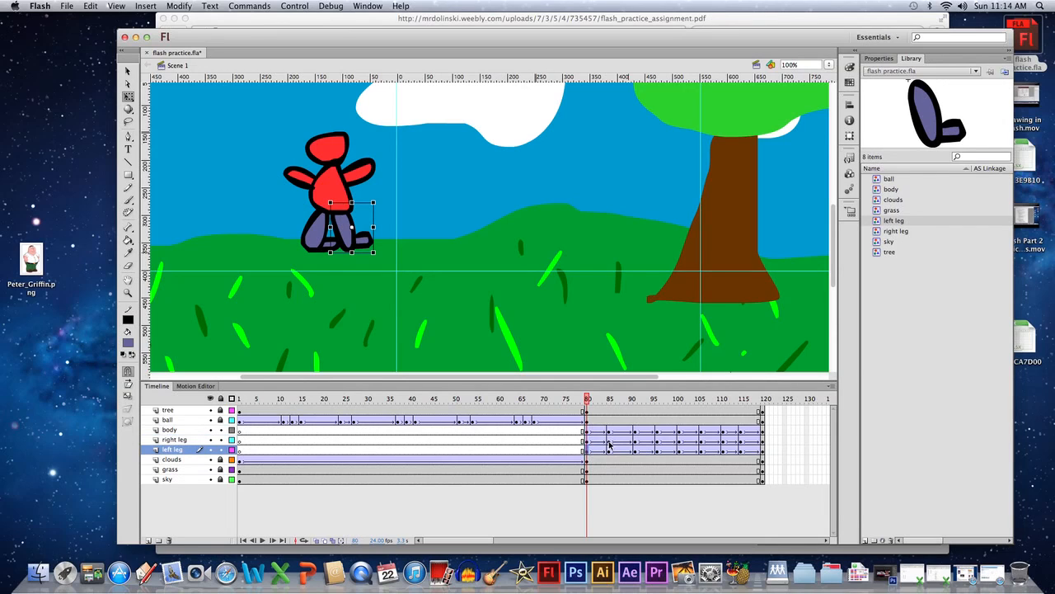
- At frame 85, move the right leg clear of the figure, then rotate the left leg clockwise and place it under the body's rear side
{"action": "left_click", "coordinate": [609, 441]}
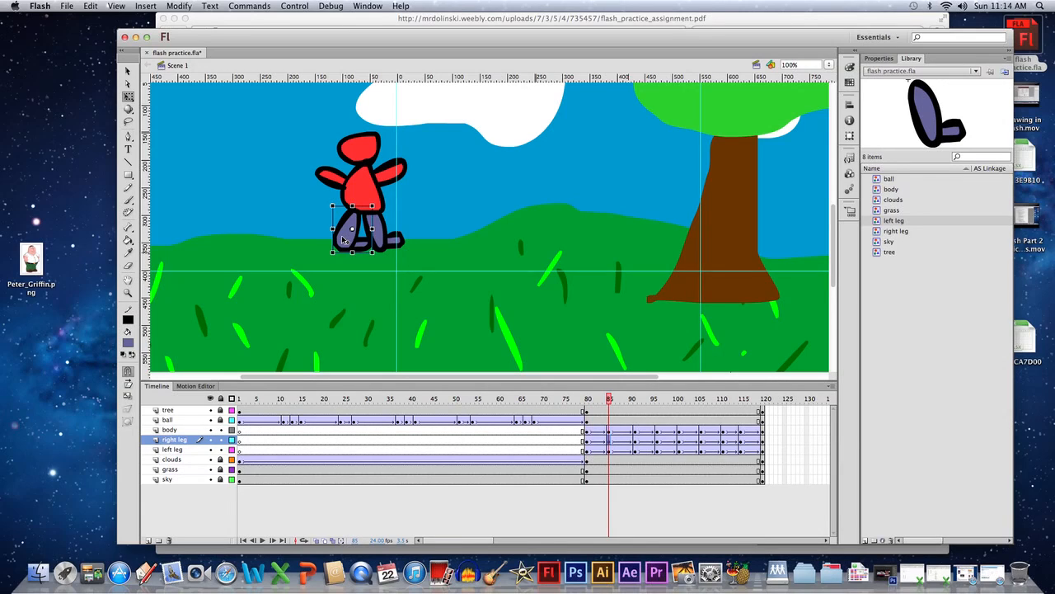
{"action": "left_click_drag", "start_coordinate": [343, 239], "coordinate": [440, 240]}
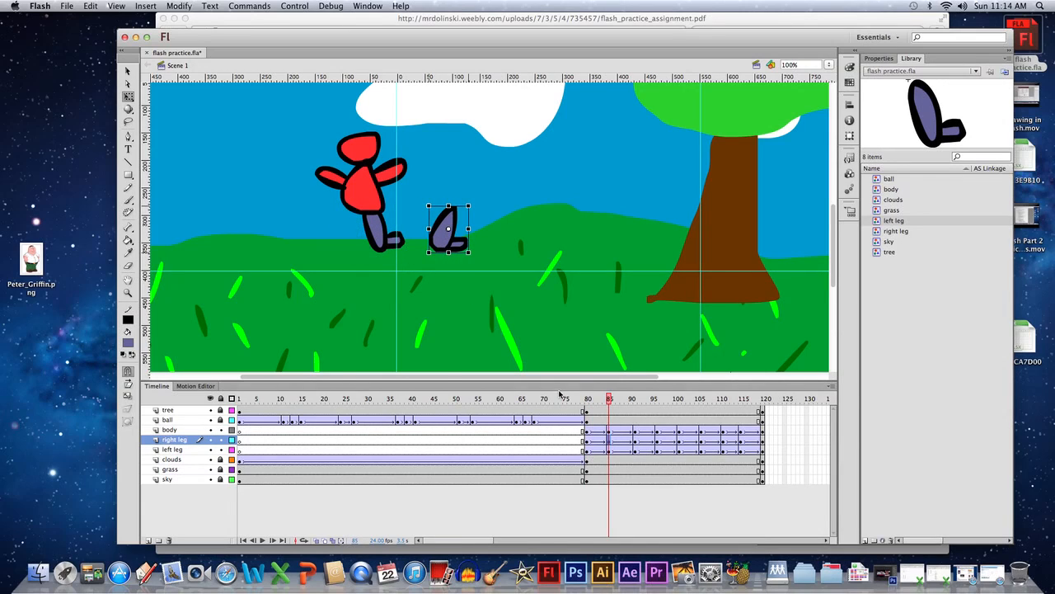
{"action": "left_click", "coordinate": [606, 449]}
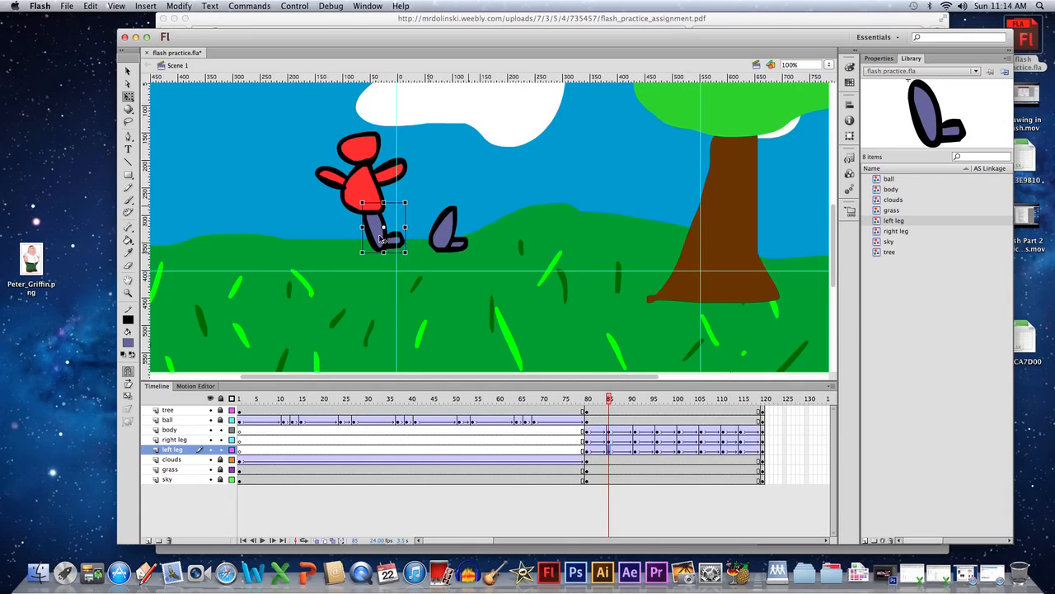
{"action": "left_click_drag", "start_coordinate": [380, 239], "coordinate": [337, 239]}
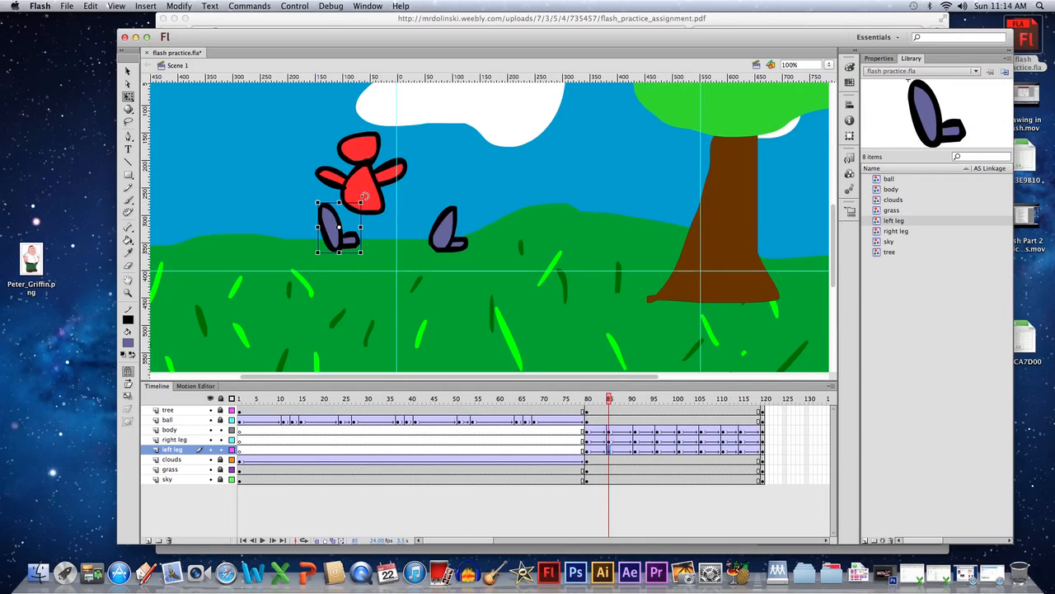
{"action": "left_click_drag", "start_coordinate": [365, 195], "coordinate": [409, 194]}
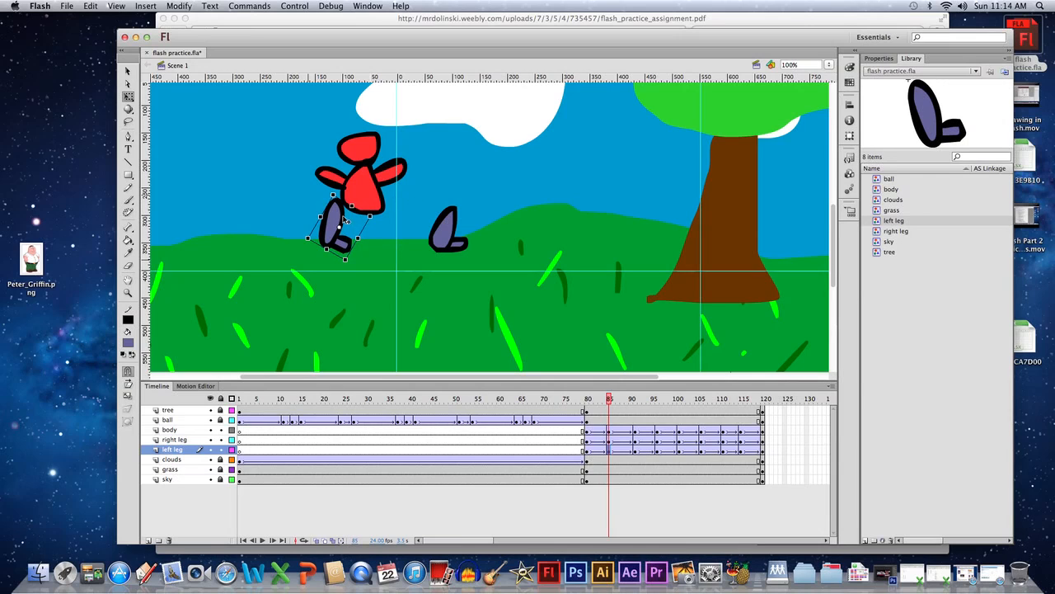
{"action": "left_click_drag", "start_coordinate": [332, 219], "coordinate": [347, 221]}
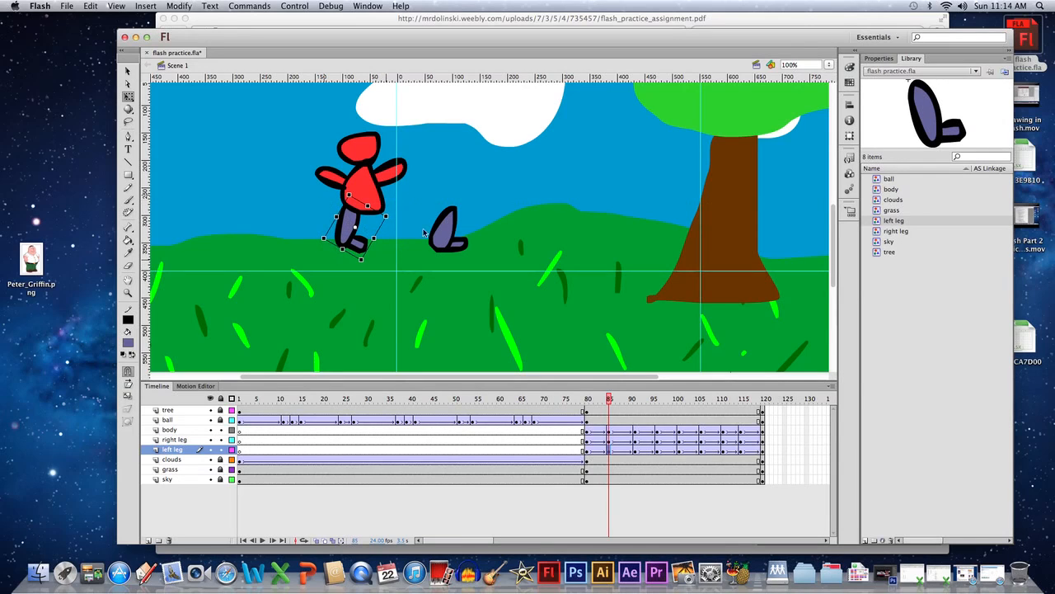
- Rotate the right leg counterclockwise at frame 85, attach it under the body's front side, and preview frames 80 to 91
{"action": "left_click", "coordinate": [609, 440]}
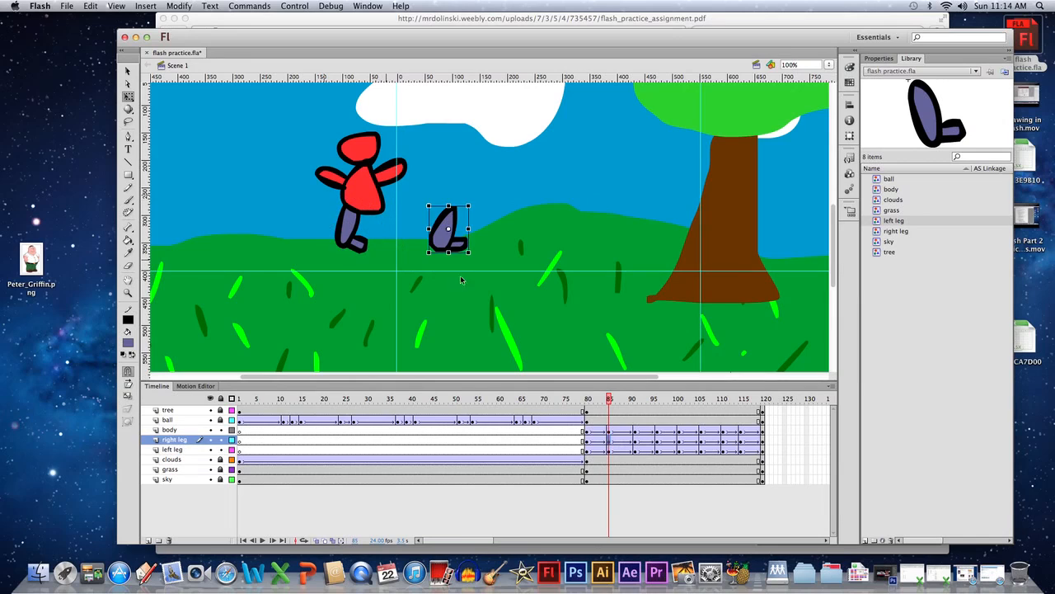
{"action": "left_click", "coordinate": [477, 203]}
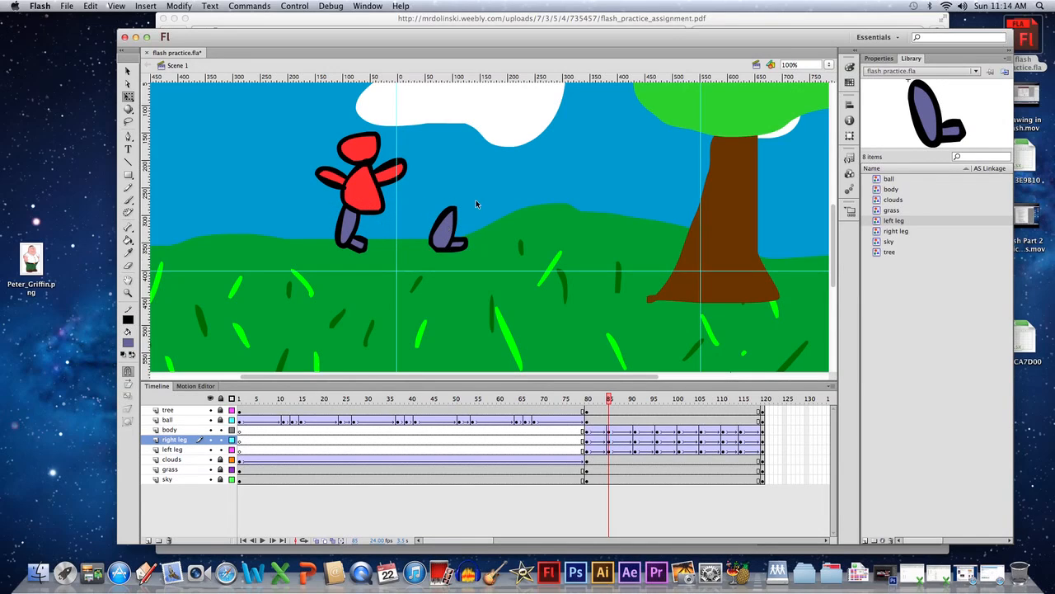
{"action": "left_click", "coordinate": [609, 442]}
{"action": "left_click_drag", "start_coordinate": [473, 203], "coordinate": [372, 212]}
{"action": "left_click", "coordinate": [587, 398]}
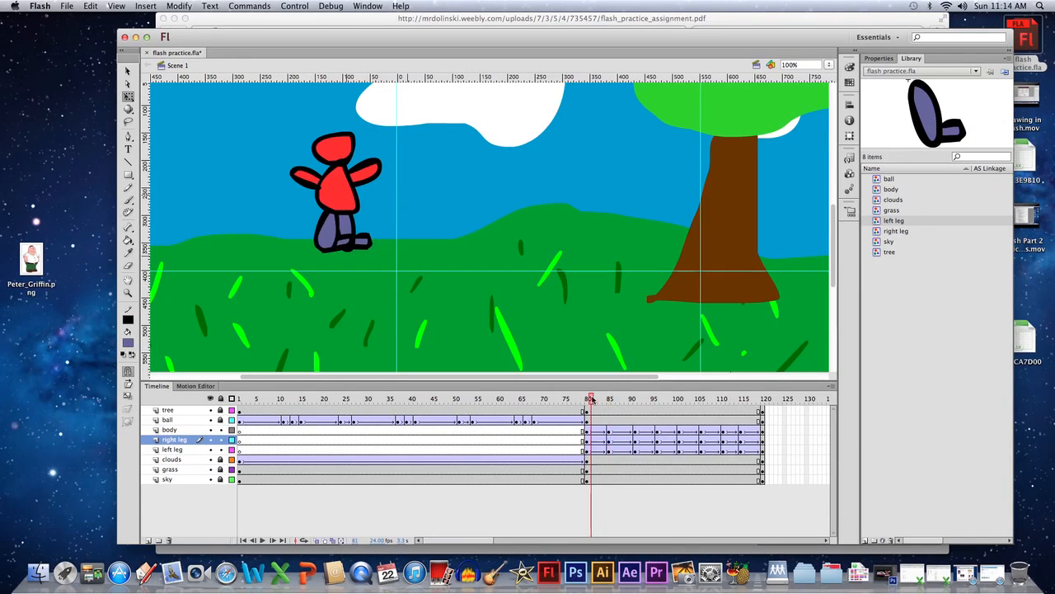
{"action": "left_click_drag", "start_coordinate": [587, 398], "coordinate": [610, 399]}
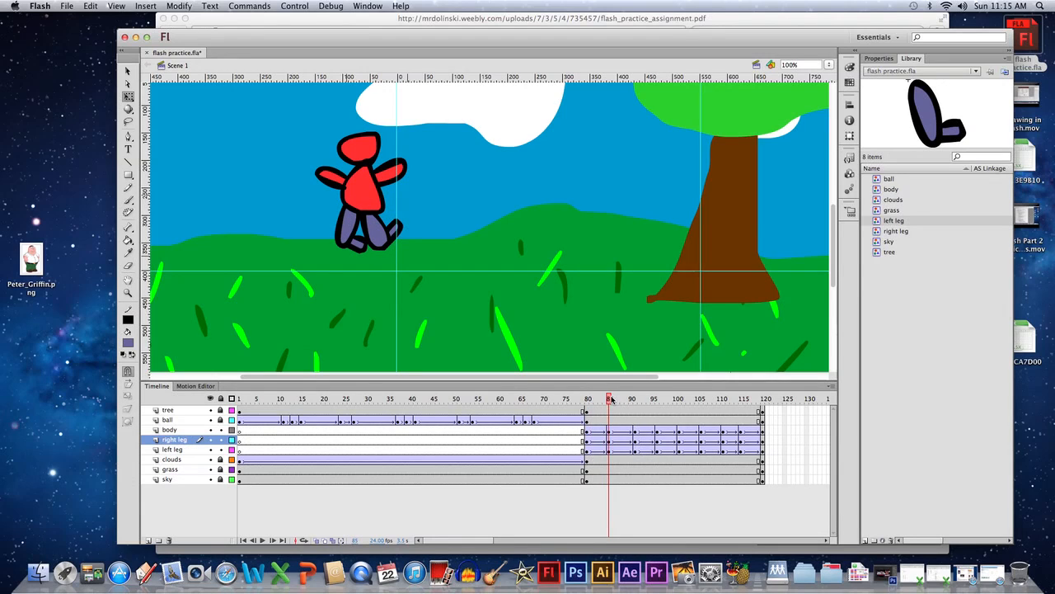
{"action": "left_click_drag", "start_coordinate": [613, 399], "coordinate": [634, 401]}
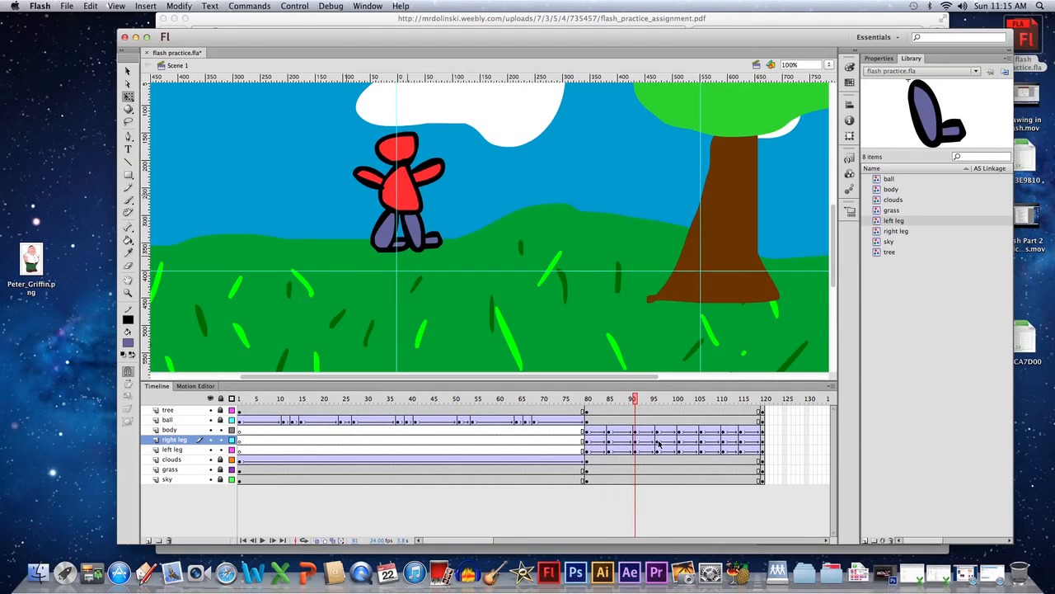
- At frame 96, swap the legs by rotating the left leg clockwise behind and the right leg counterclockwise in front
{"action": "left_click", "coordinate": [658, 444]}
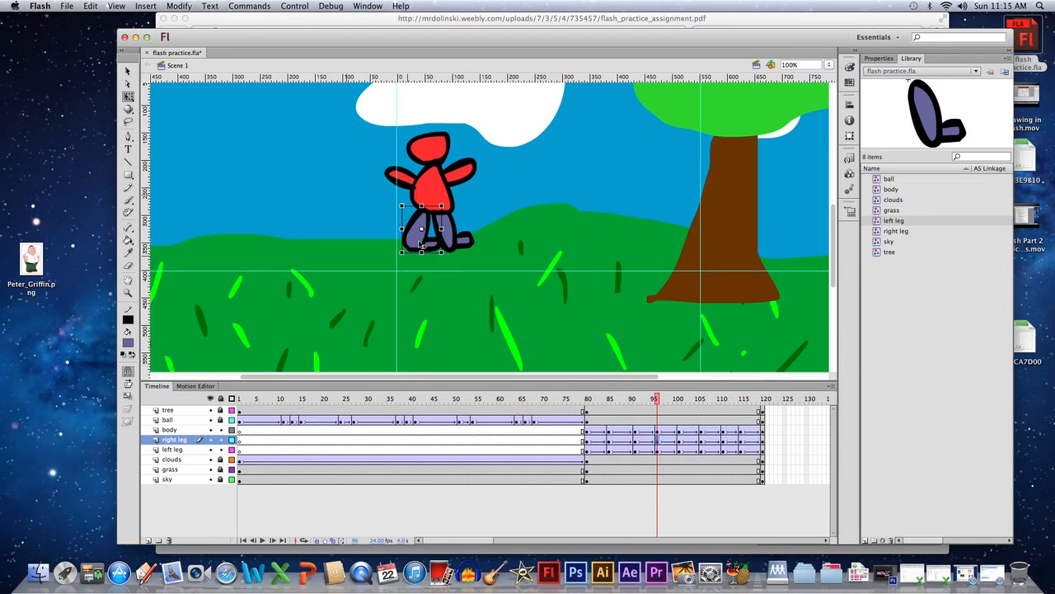
{"action": "left_click_drag", "start_coordinate": [420, 245], "coordinate": [421, 222]}
{"action": "left_click", "coordinate": [658, 450]}
{"action": "left_click", "coordinate": [487, 230]}
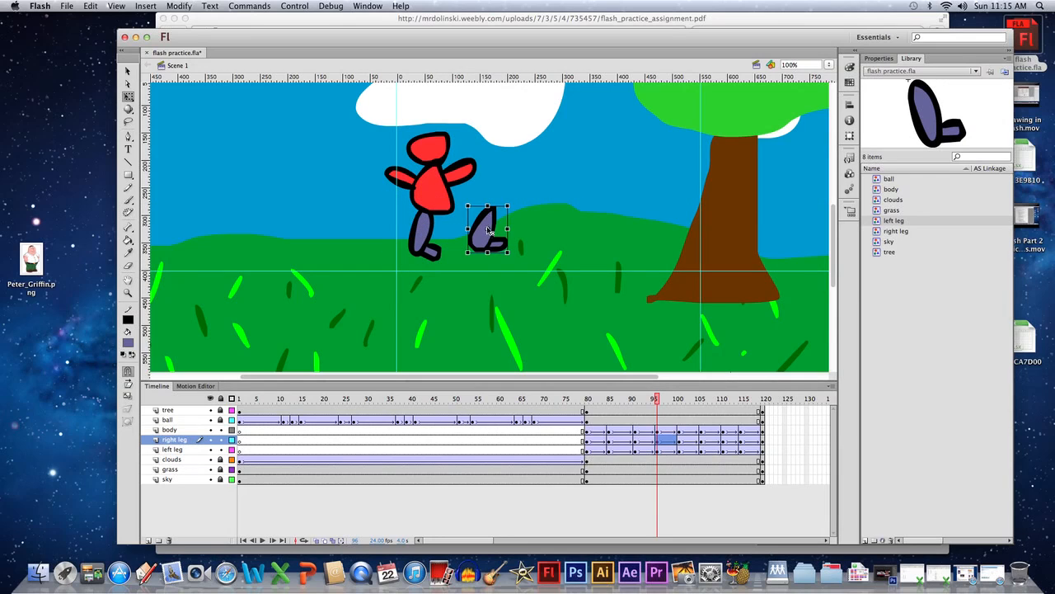
{"action": "left_click_drag", "start_coordinate": [511, 202], "coordinate": [445, 222]}
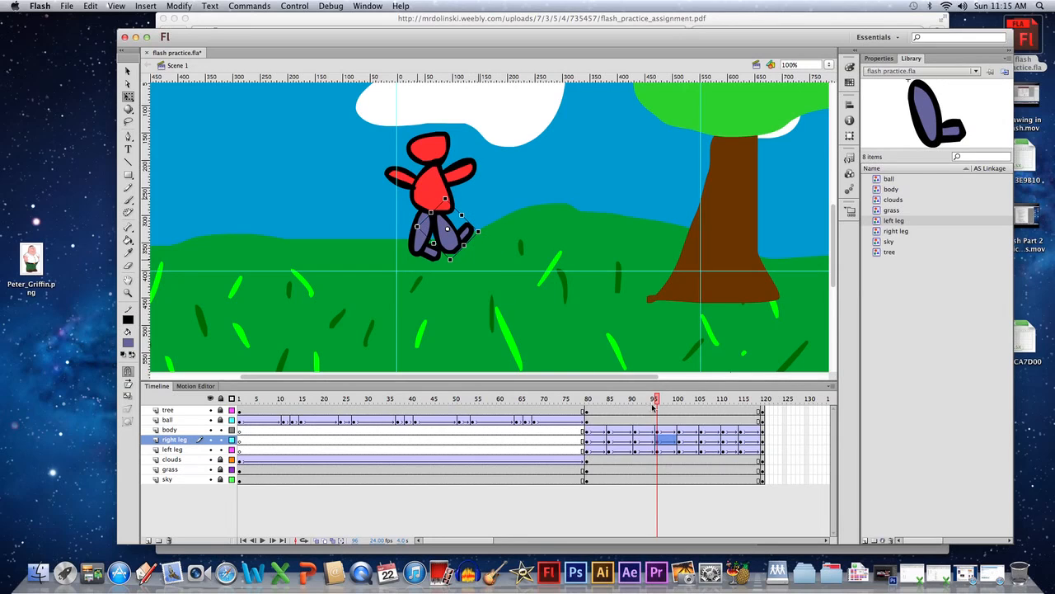
- At frame 106, swap the legs so the left leg angles clockwise behind and the right leg counterclockwise in front
{"action": "left_click_drag", "start_coordinate": [656, 399], "coordinate": [700, 400]}
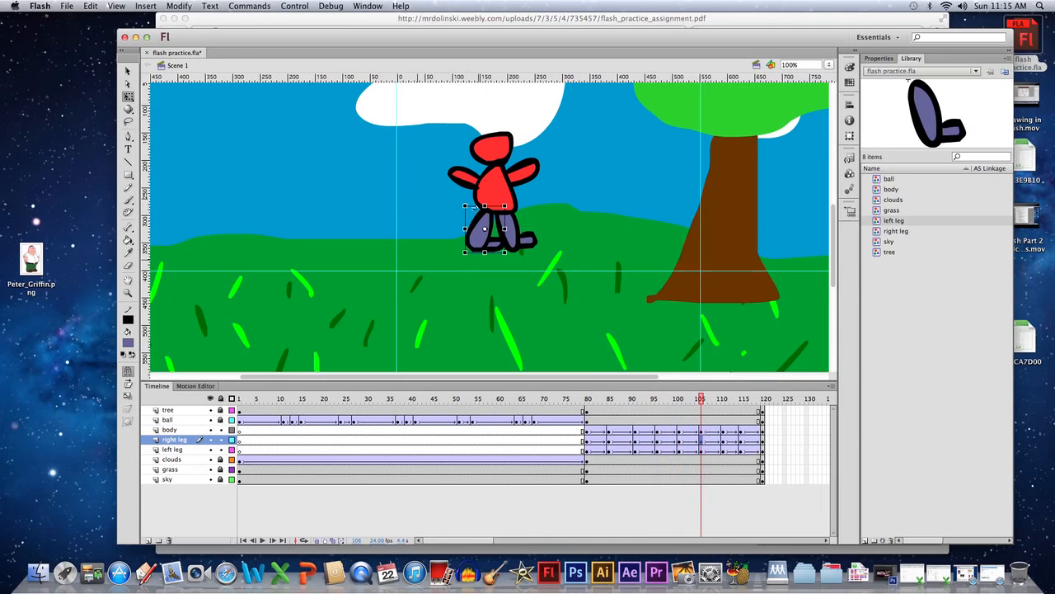
{"action": "left_click_drag", "start_coordinate": [485, 224], "coordinate": [560, 198]}
{"action": "left_click", "coordinate": [701, 450]}
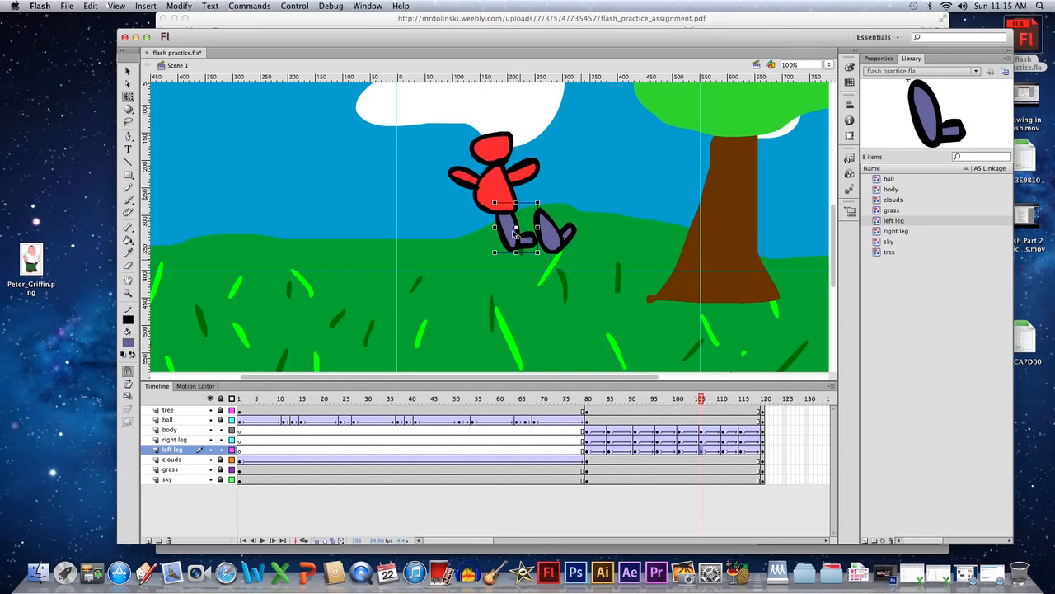
{"action": "mouse_move", "coordinate": [507, 228]}
{"action": "left_mouse_down"}
{"action": "mouse_move", "coordinate": [452, 226]}
{"action": "mouse_move", "coordinate": [467, 191]}
{"action": "mouse_move", "coordinate": [480, 219]}
{"action": "mouse_move", "coordinate": [502, 218]}
{"action": "mouse_move", "coordinate": [515, 237]}
{"action": "left_mouse_up"}
{"action": "left_click", "coordinate": [554, 233]}
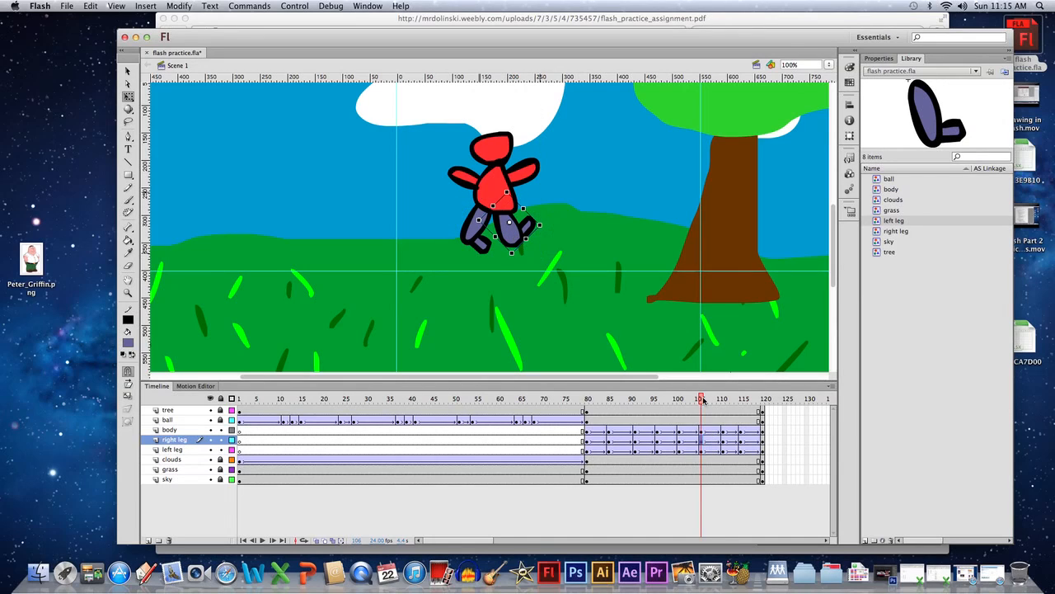
- At frame 115, rotate the right leg counterclockwise into the front position and the left leg clockwise into the rear position
{"action": "left_click_drag", "start_coordinate": [702, 399], "coordinate": [736, 399]}
{"action": "left_click", "coordinate": [740, 443]}
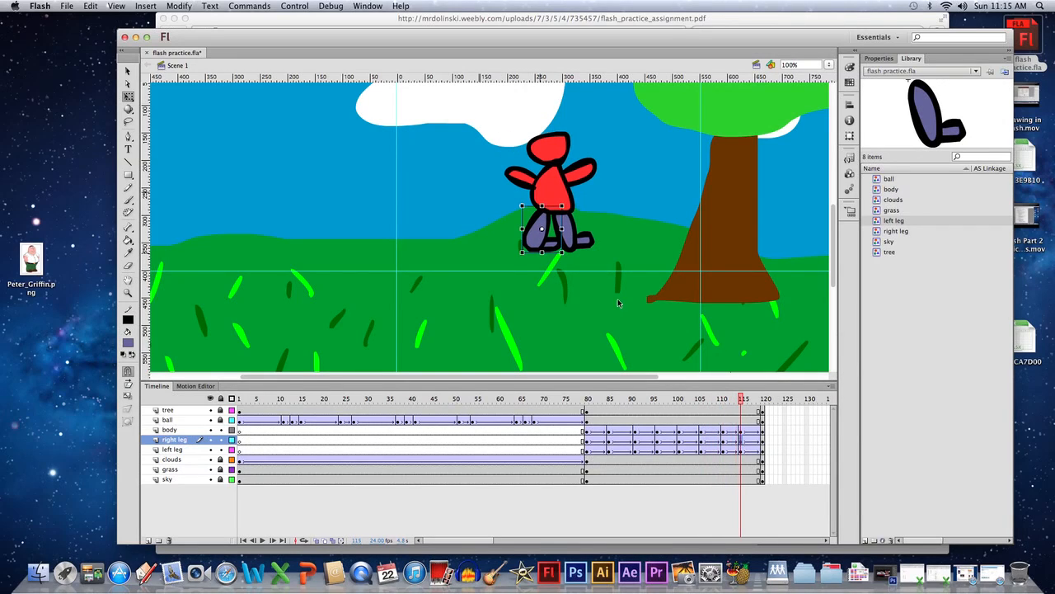
{"action": "left_click_drag", "start_coordinate": [540, 237], "coordinate": [622, 239]}
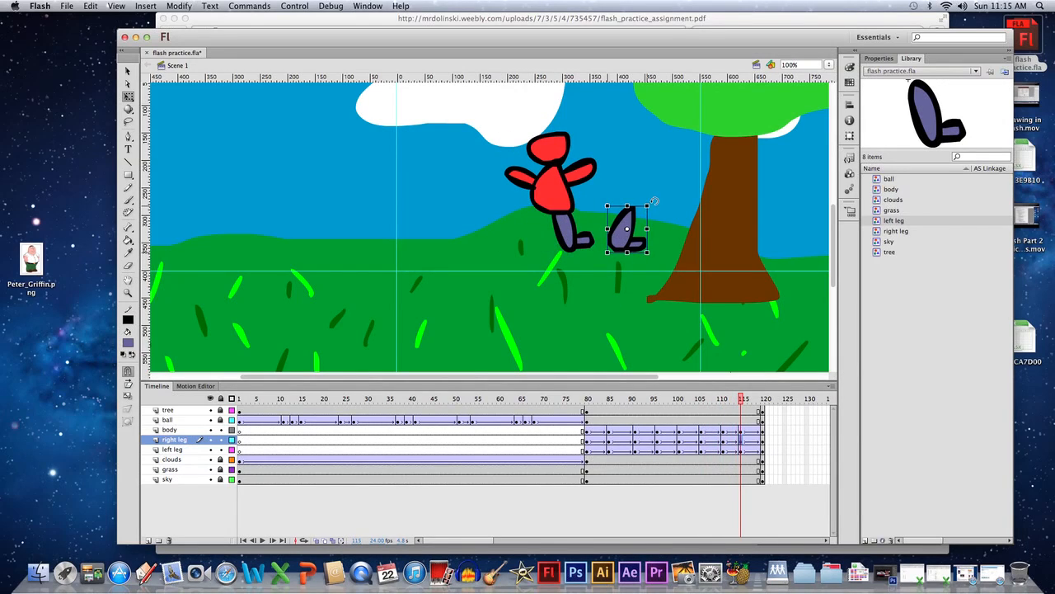
{"action": "left_click_drag", "start_coordinate": [653, 201], "coordinate": [635, 195]}
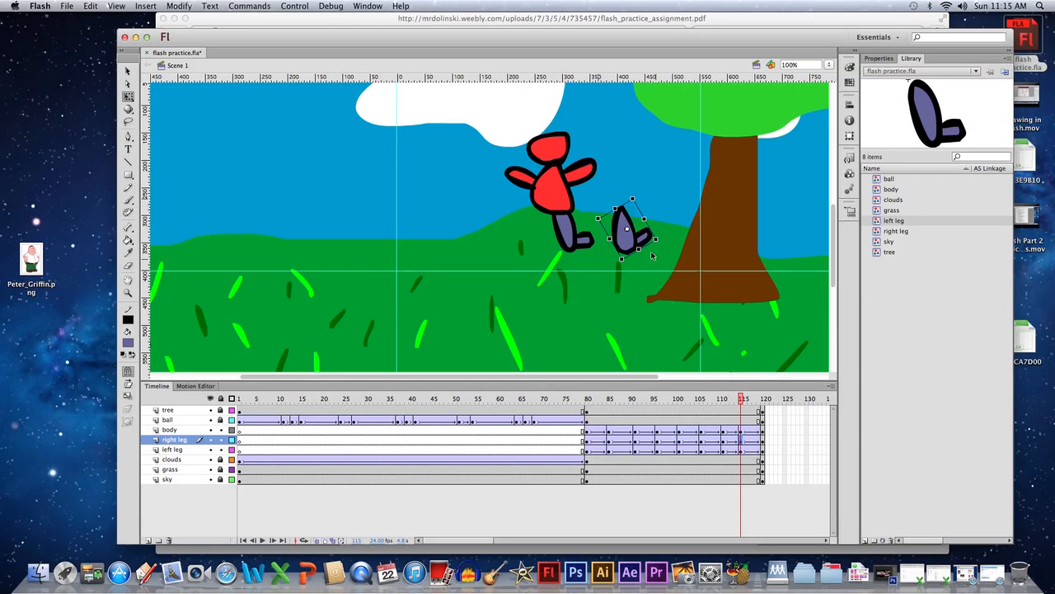
{"action": "left_click", "coordinate": [741, 450]}
{"action": "left_click_drag", "start_coordinate": [575, 230], "coordinate": [544, 192]}
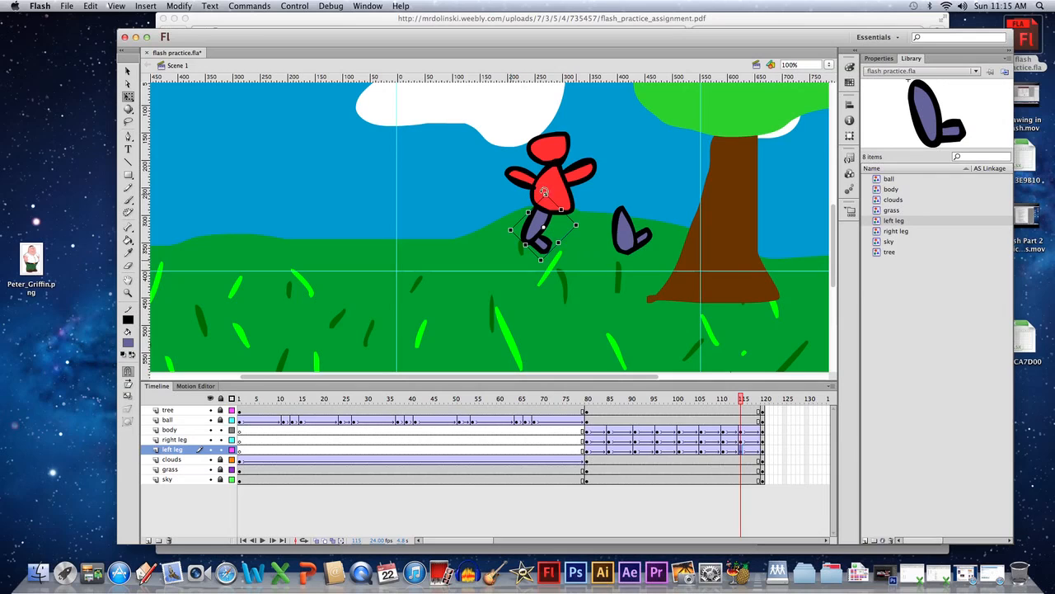
{"action": "left_click", "coordinate": [742, 439]}
{"action": "left_click_drag", "start_coordinate": [628, 242], "coordinate": [570, 233]}
- Play the whole animation from frame 1, and return to the right leg's keyframe at frame 115
{"action": "left_click", "coordinate": [744, 400]}
{"action": "left_click_drag", "start_coordinate": [744, 400], "coordinate": [239, 399]}
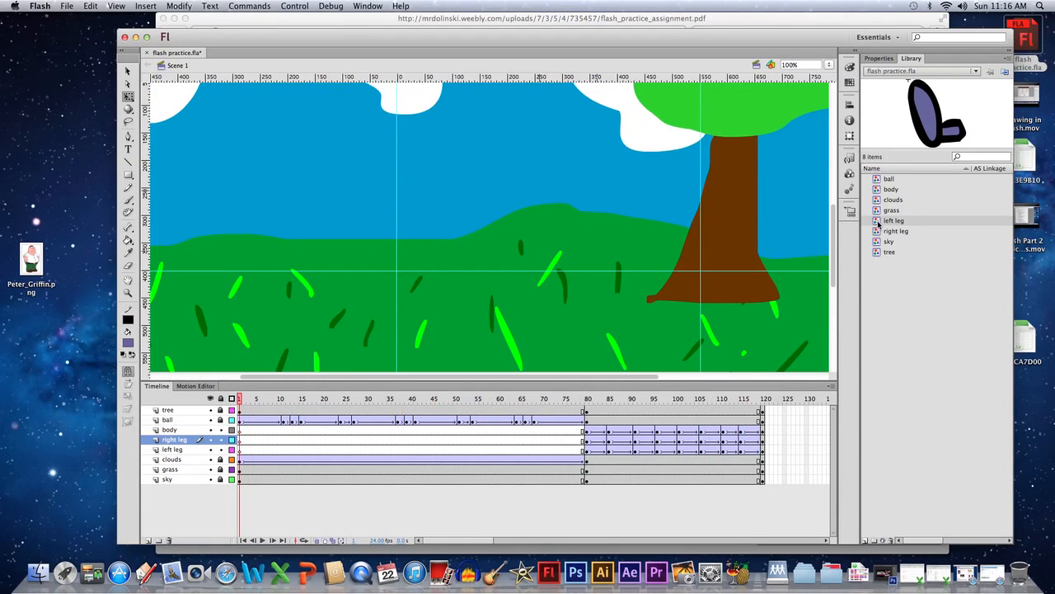
{"action": "scroll", "coordinate": [494, 247], "scroll_direction": "up", "scroll_amount": 3}
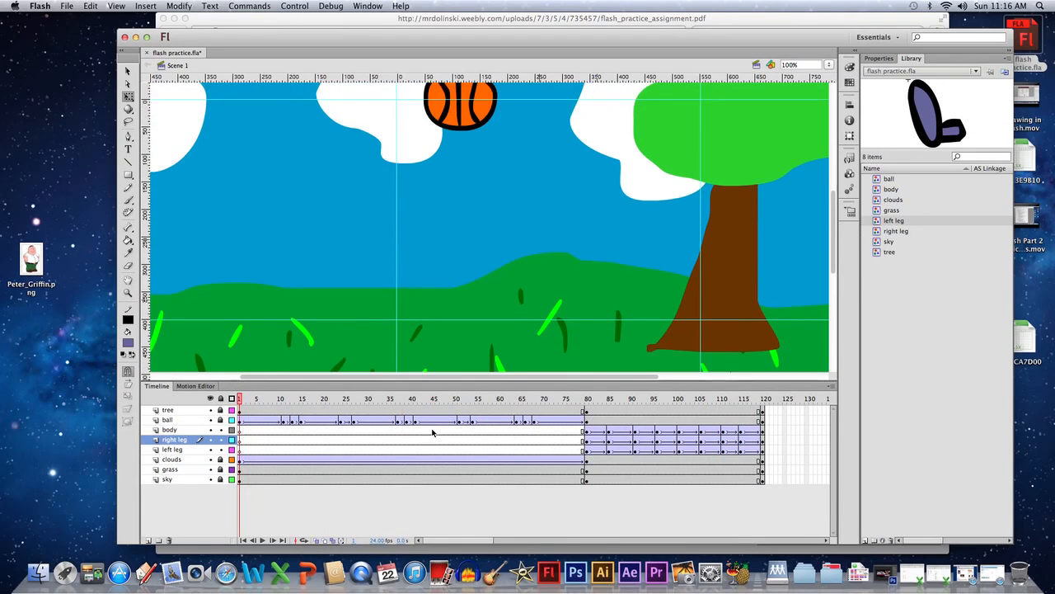
{"action": "left_click", "coordinate": [260, 541]}
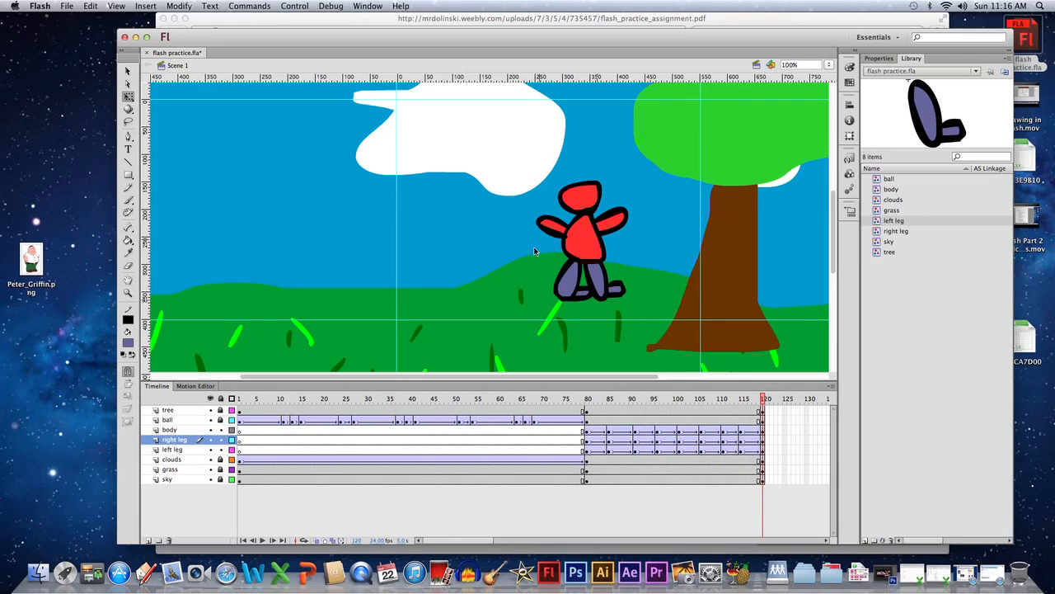
{"action": "left_click", "coordinate": [741, 443]}
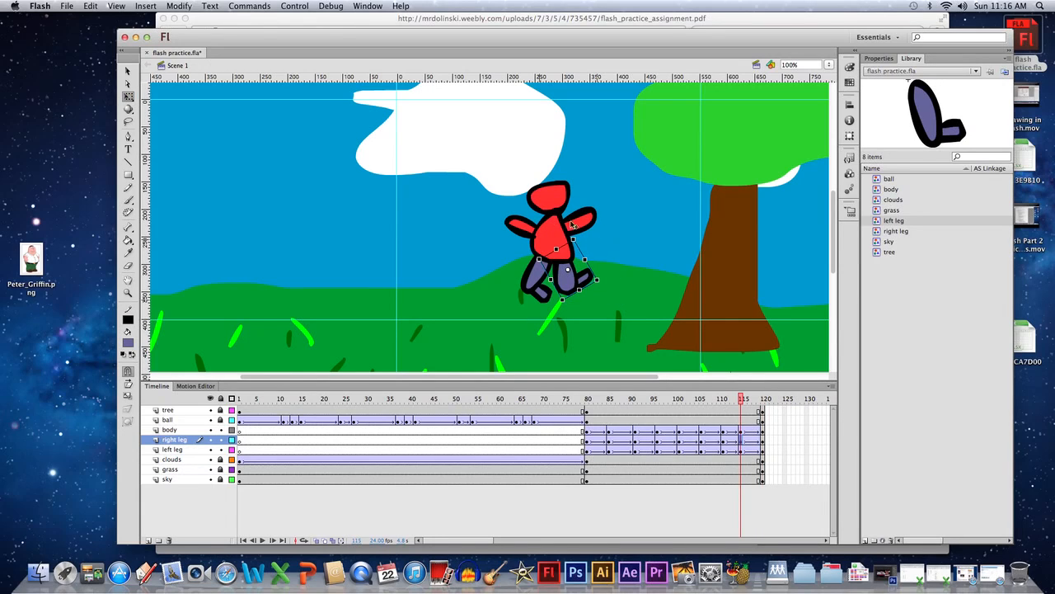